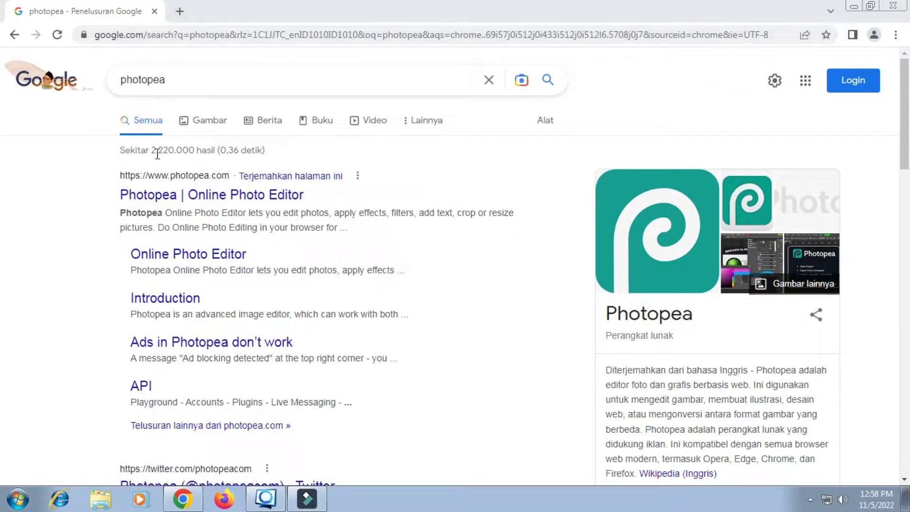
- Open photopea.com from the search results, bypassing the connection-not-private warning
left_click(166, 199)
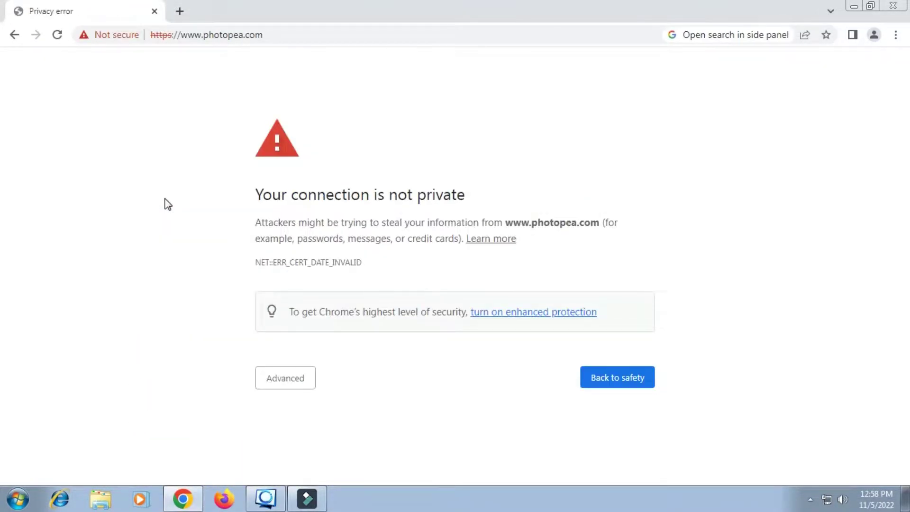
left_click(285, 378)
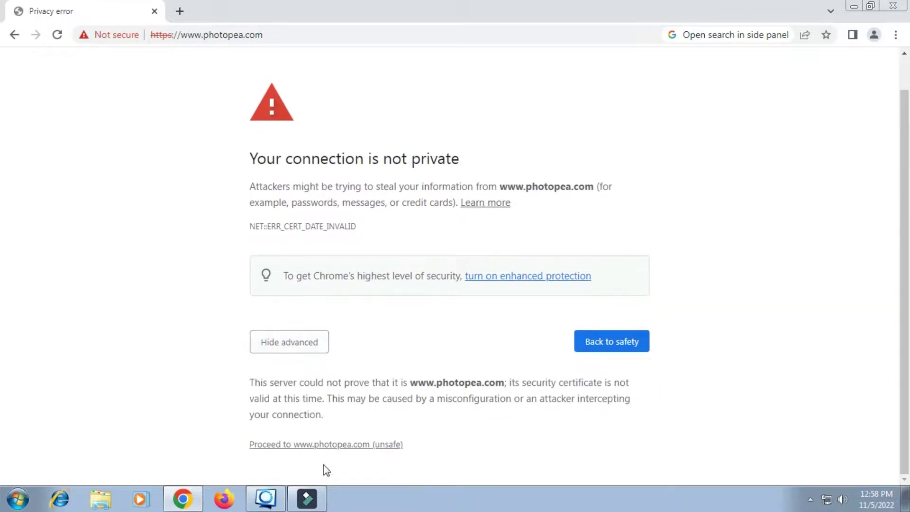
left_click(324, 446)
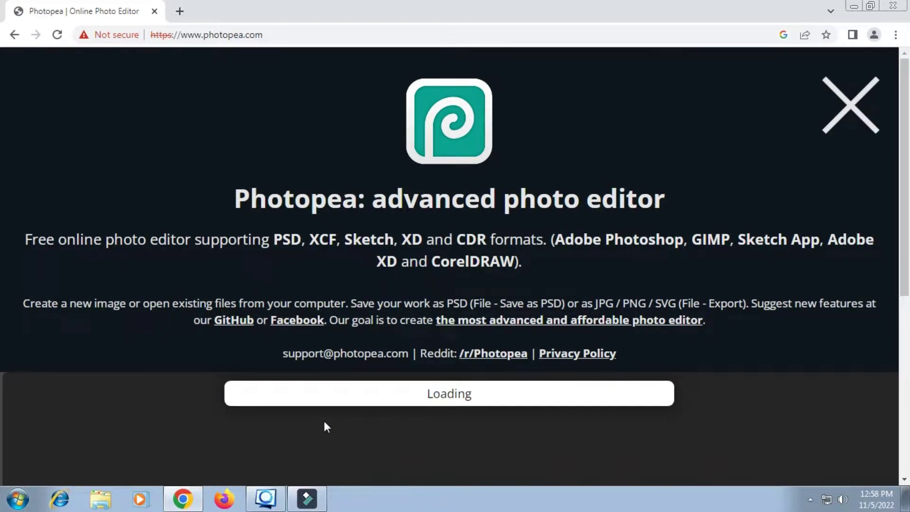
- Open the 1536x2048 sky illustration from the Pictures library
scroll(324, 420, "down", 4)
scroll(324, 423, "down", 3)
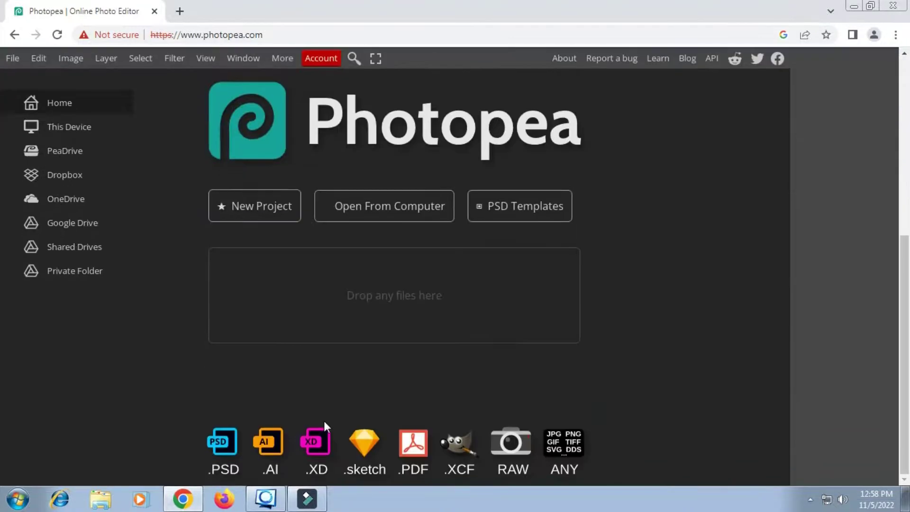
left_click(357, 203)
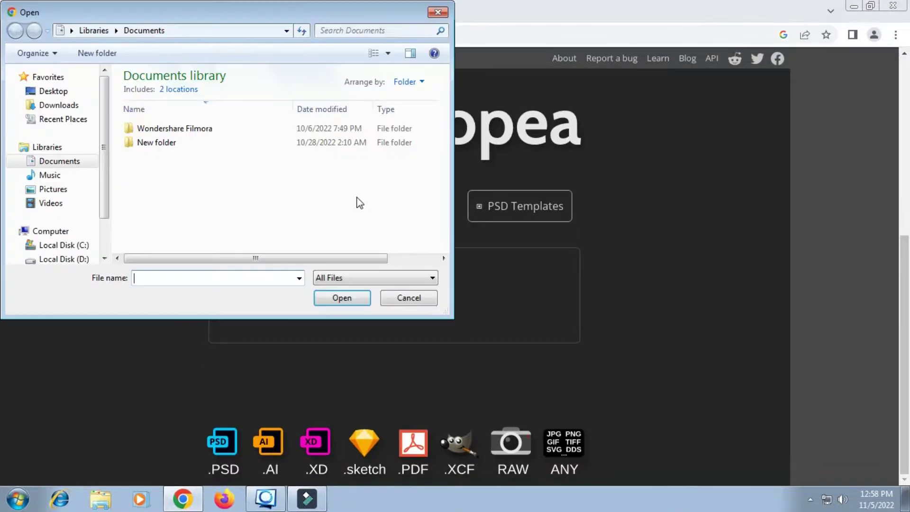
left_click(56, 189)
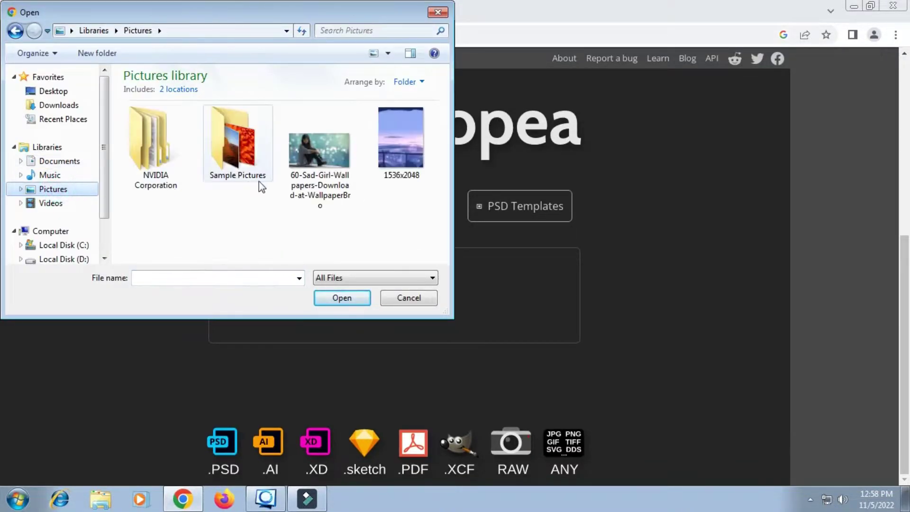
left_click(401, 142)
left_click(345, 298)
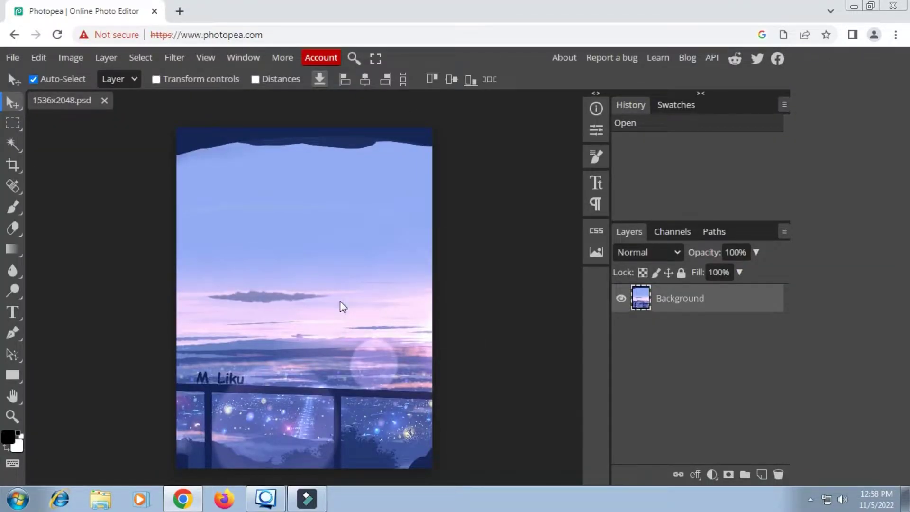
left_click(70, 57)
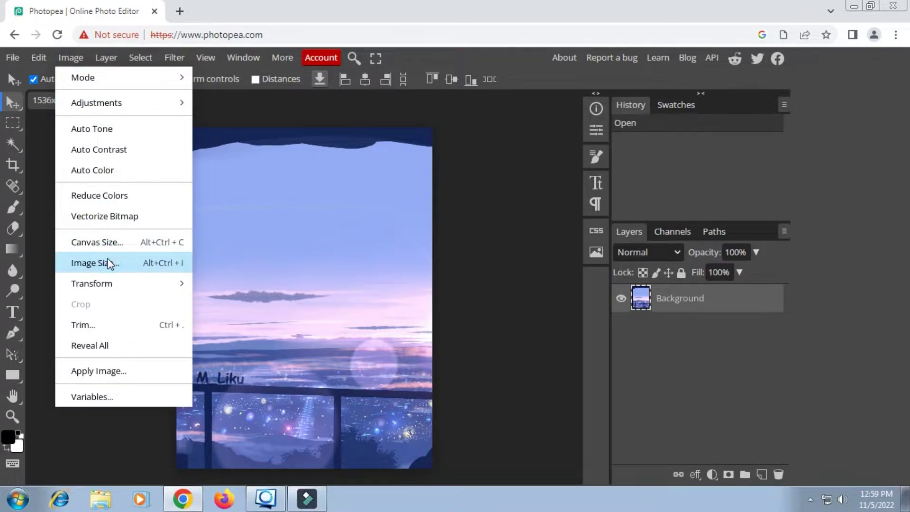
- Apply Image Size at 1536 × 2048 px and 72 DPI, leaving the size unchanged
left_click(109, 262)
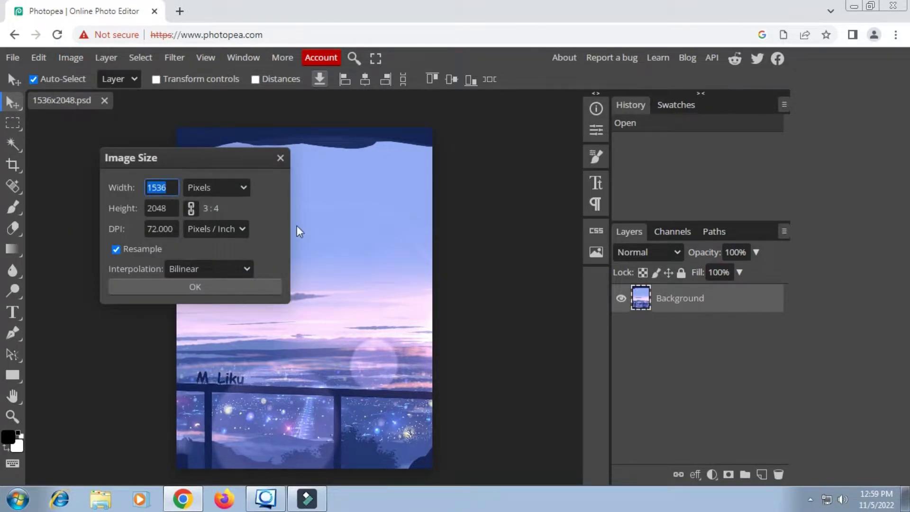
left_click(275, 223)
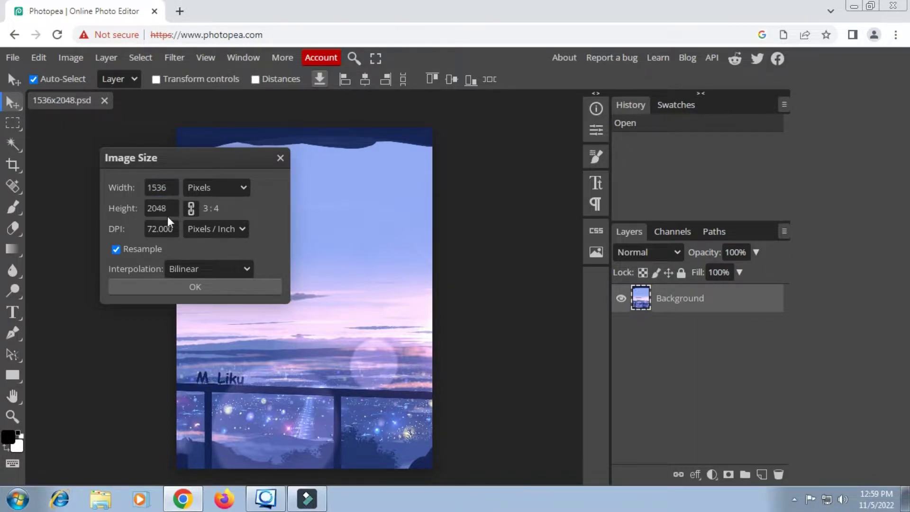
left_click(195, 287)
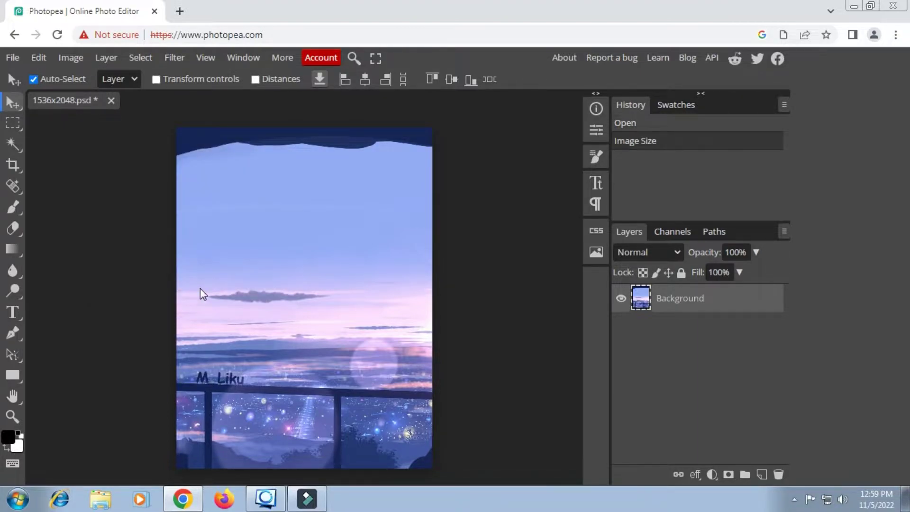
- Place the 60-Sad-Girl photo into the document with Open & Place
left_click(13, 58)
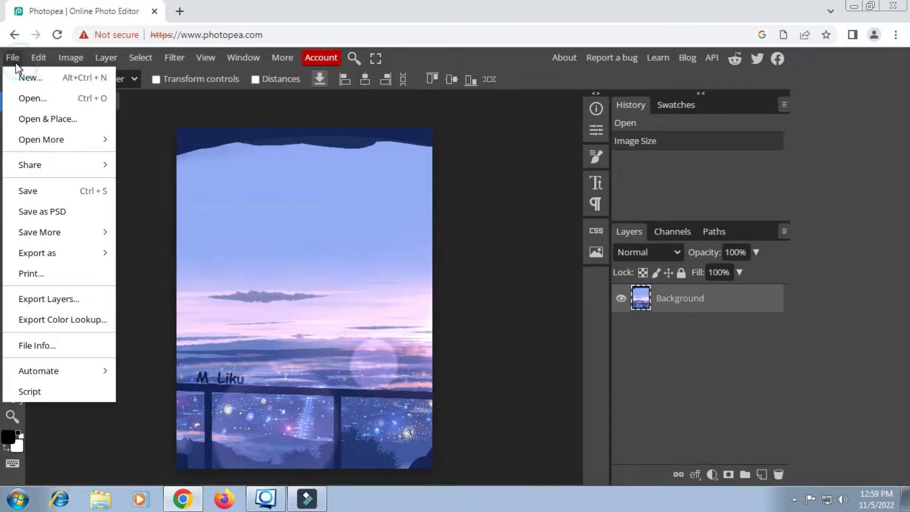
left_click(95, 123)
left_click(324, 175)
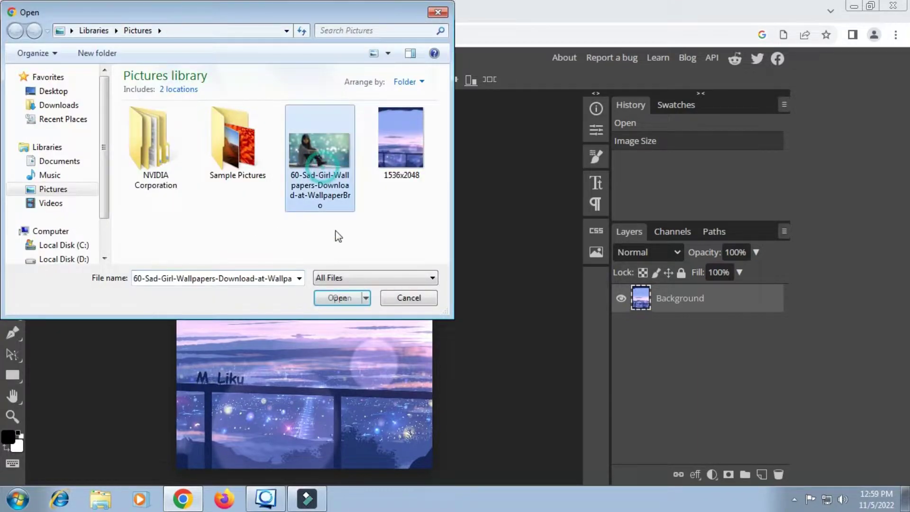
left_click(341, 298)
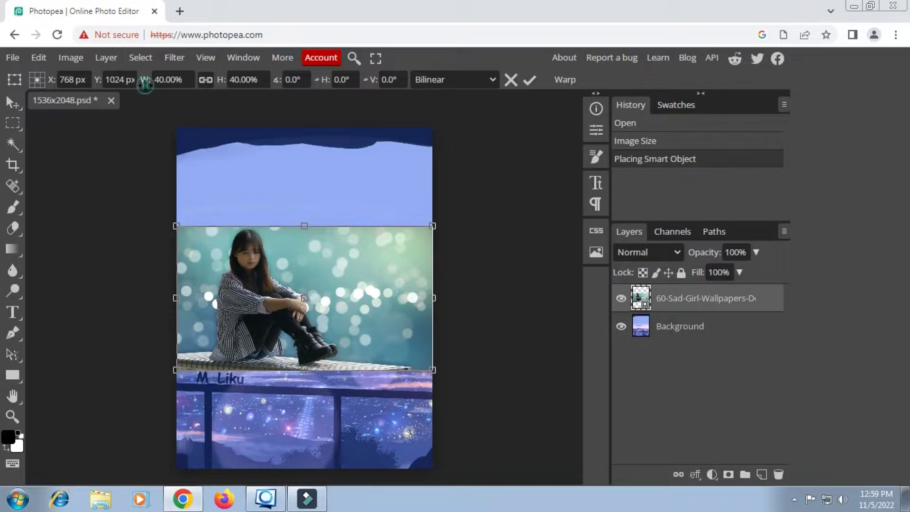
- Scale the girl photo to 58% and move it down over the lower canvas
left_click_drag(144, 85, 159, 79)
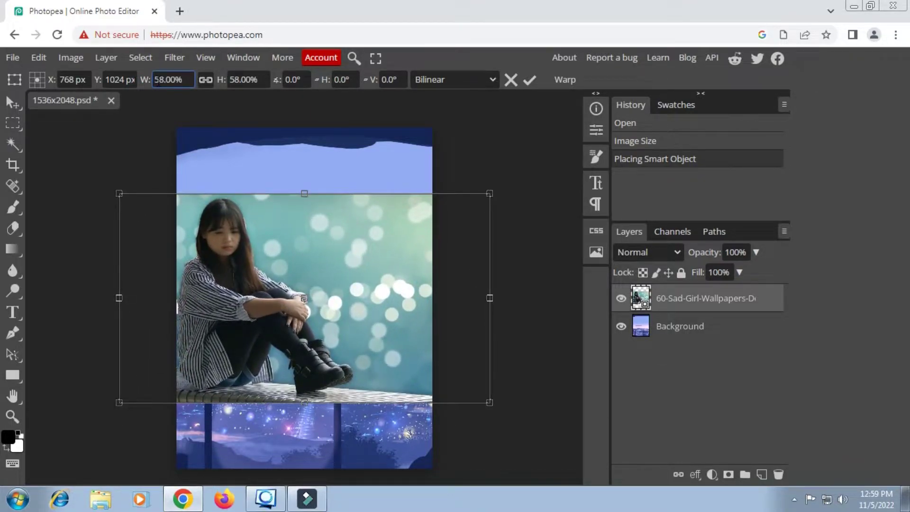
left_click(527, 83)
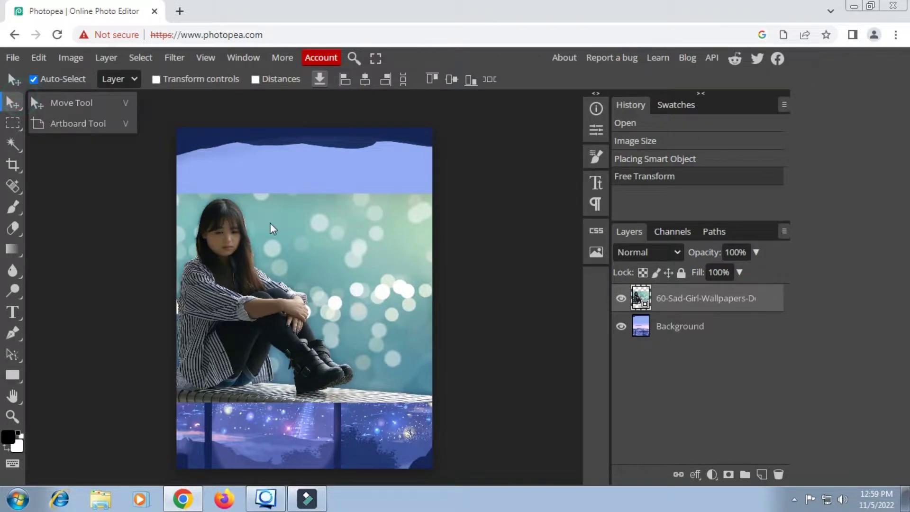
mouse_move(311, 241)
left_mouse_down()
mouse_move(346, 298)
mouse_move(344, 313)
left_mouse_up()
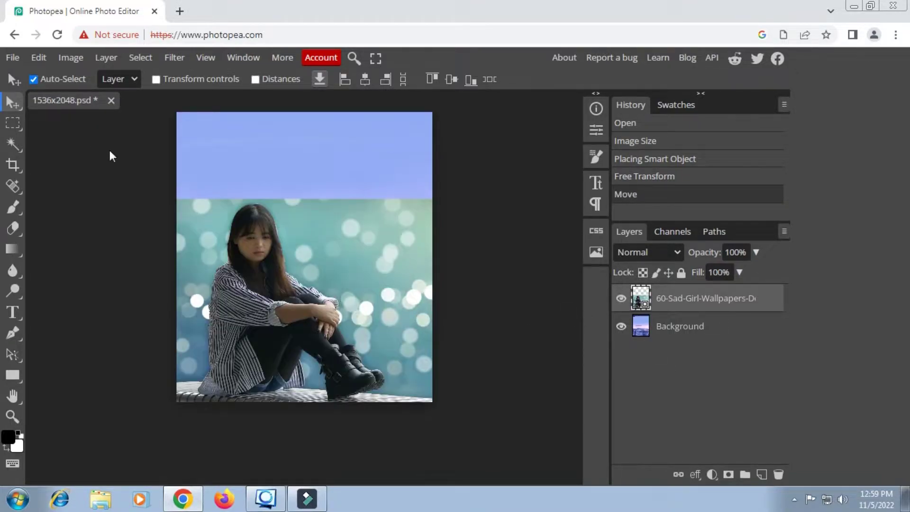
- Copy the rectangular area holding the girl photo and paste it as Layer 1
left_click(13, 123)
left_click(67, 124)
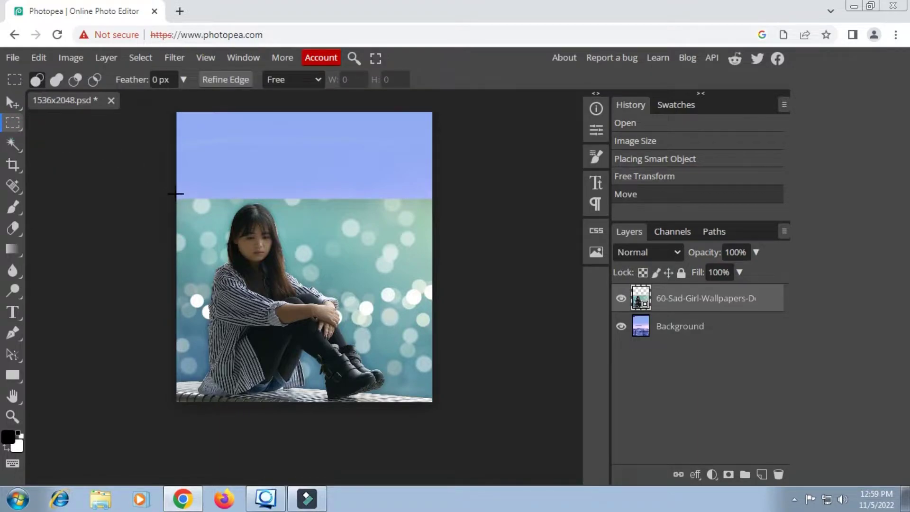
left_click_drag(169, 180, 508, 444)
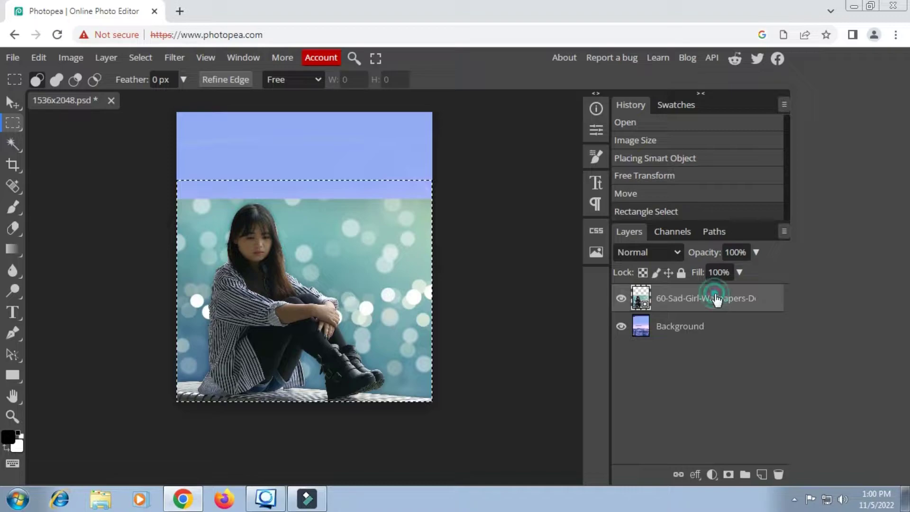
left_click(38, 57)
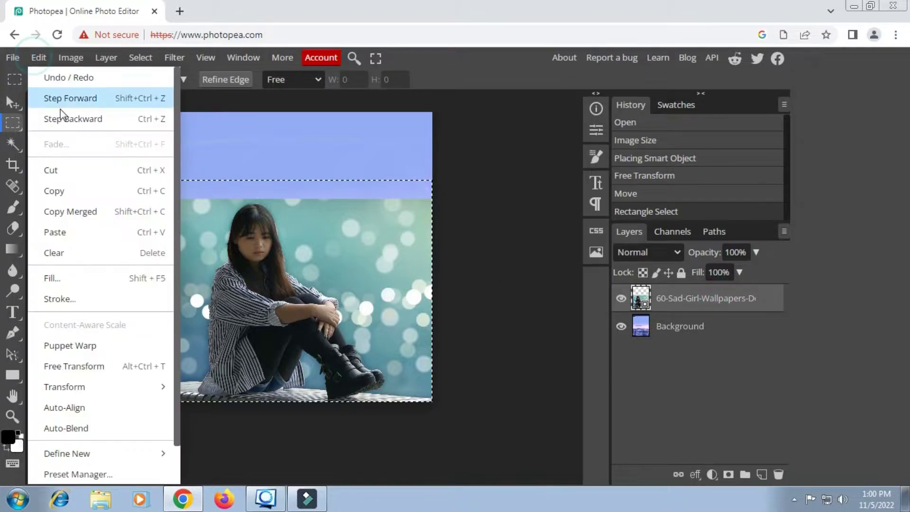
left_click(63, 192)
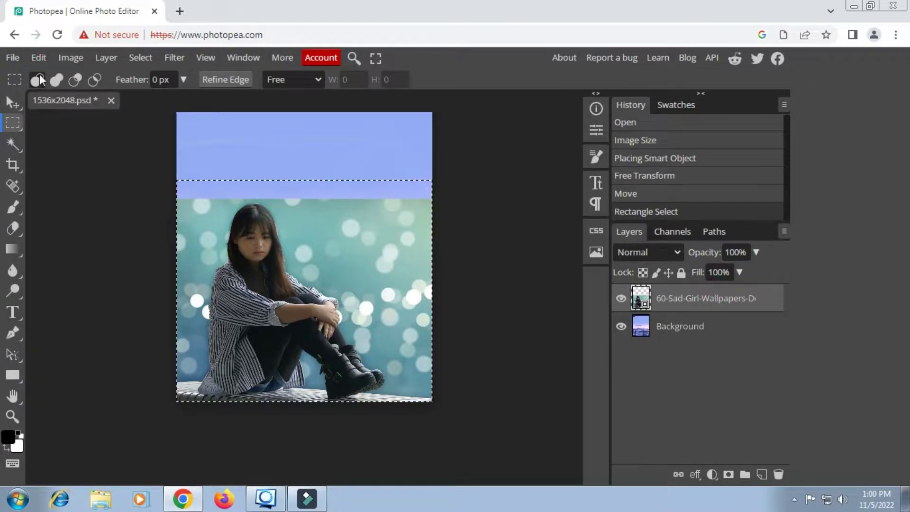
left_click(38, 57)
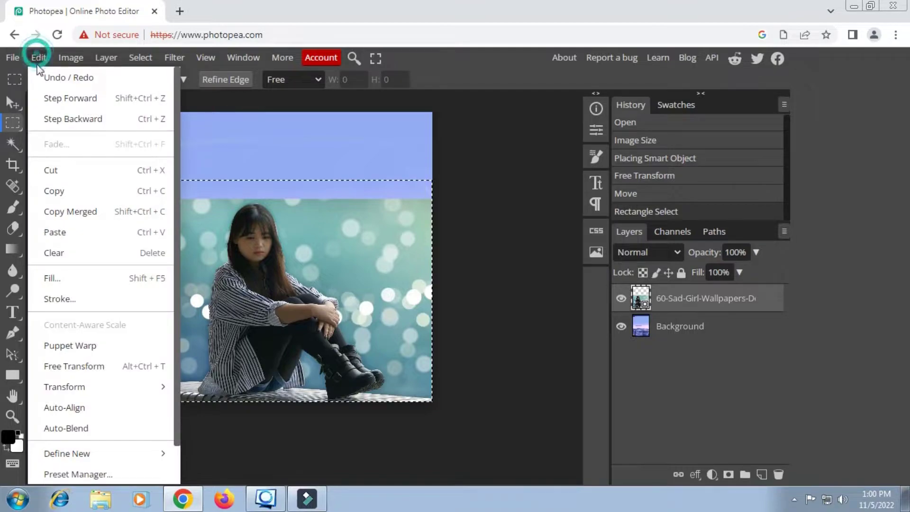
left_click(67, 234)
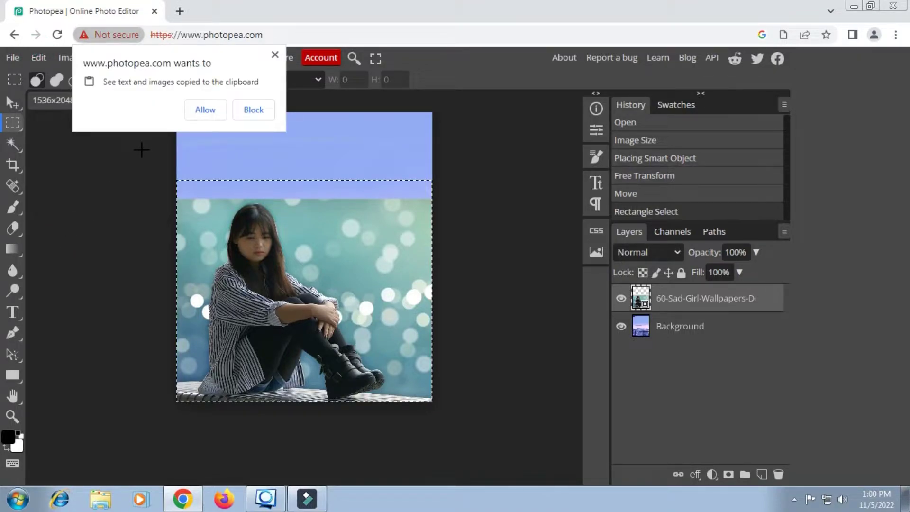
left_click(206, 109)
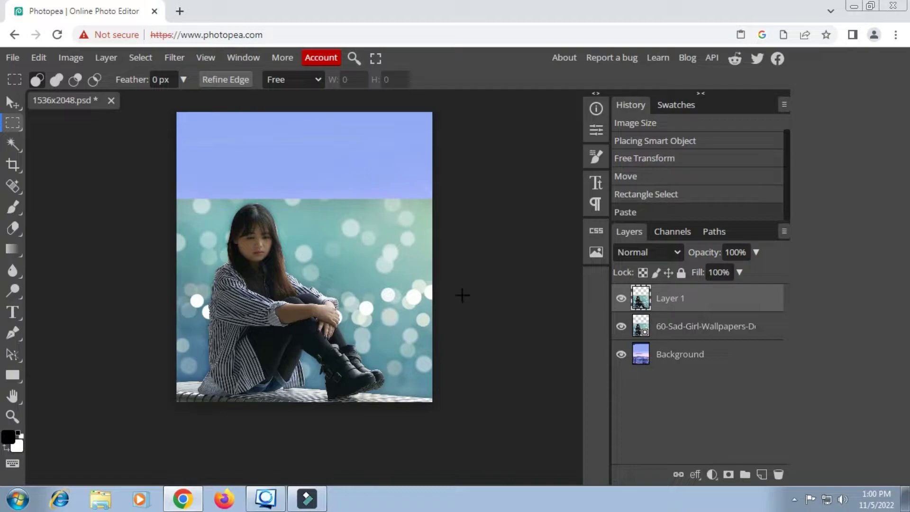
- Delete the original smart-object photo layer and make Layer 1 active
left_click(621, 326)
left_click(709, 328)
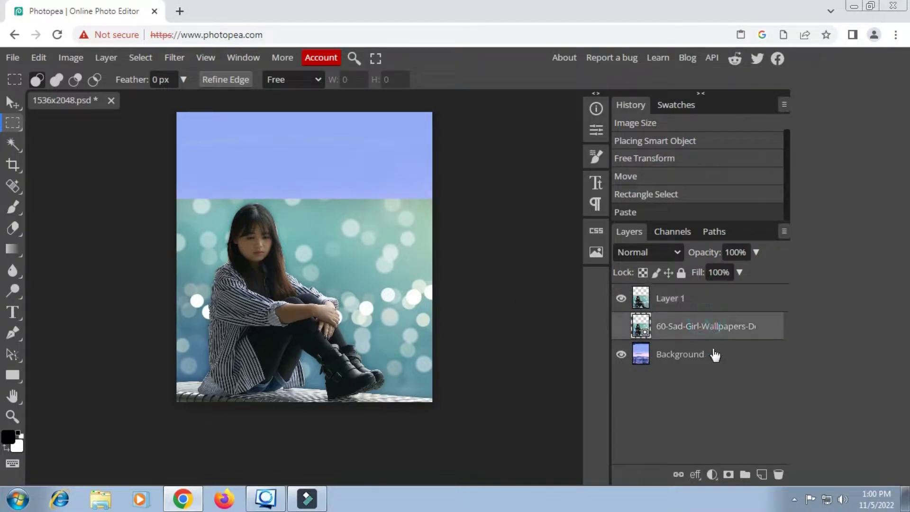
left_click(777, 475)
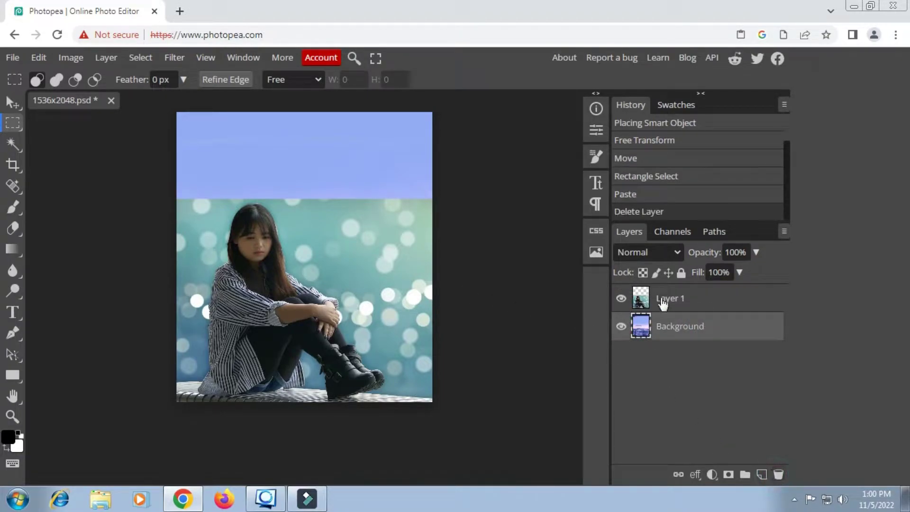
left_click(674, 304)
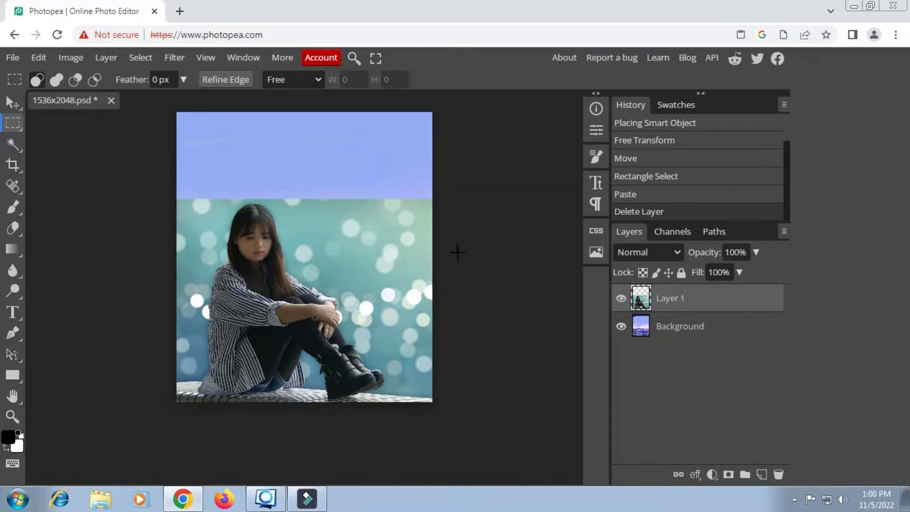
- In Magic Cut, keep the shirt and bench and remove the blue background on the left
left_click(141, 57)
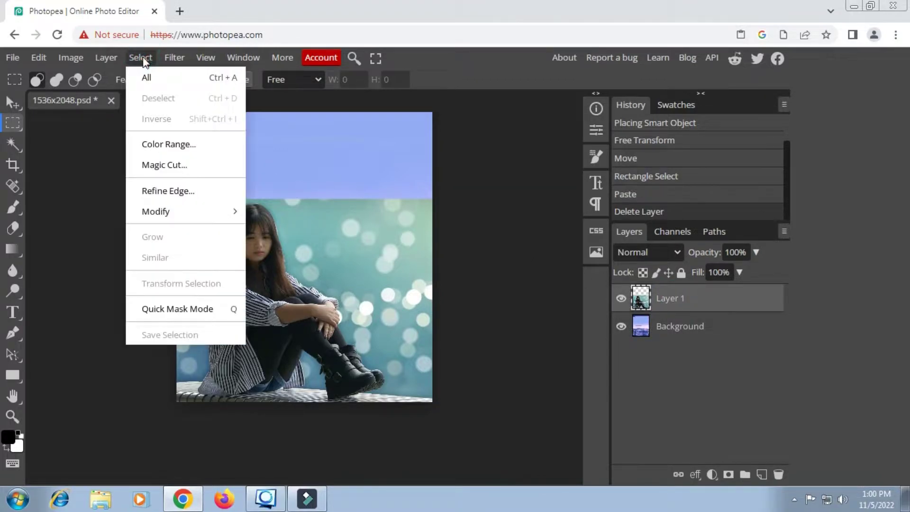
left_click(174, 166)
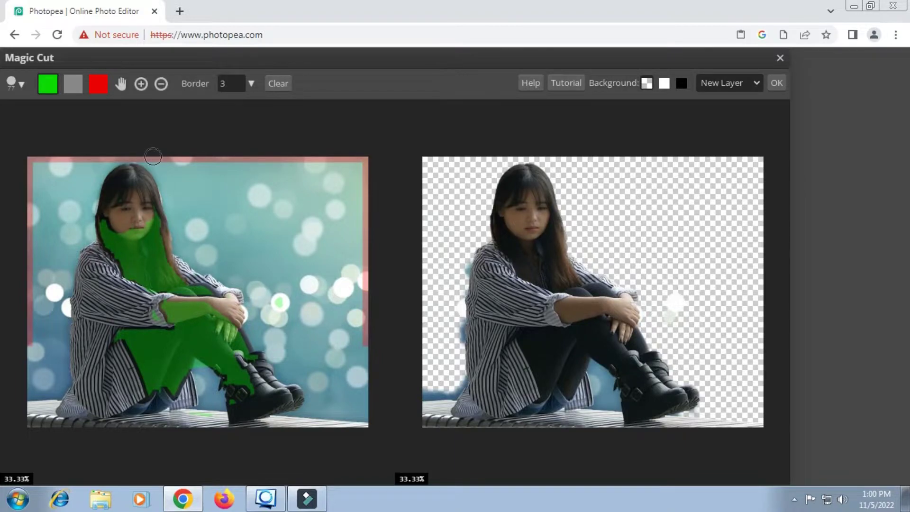
scroll(338, 325, "up", 2)
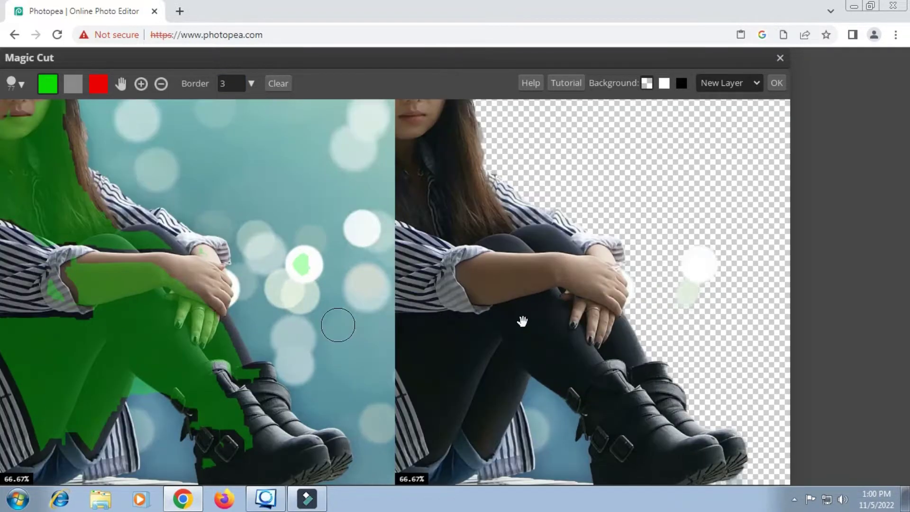
left_click_drag(522, 322, 667, 334)
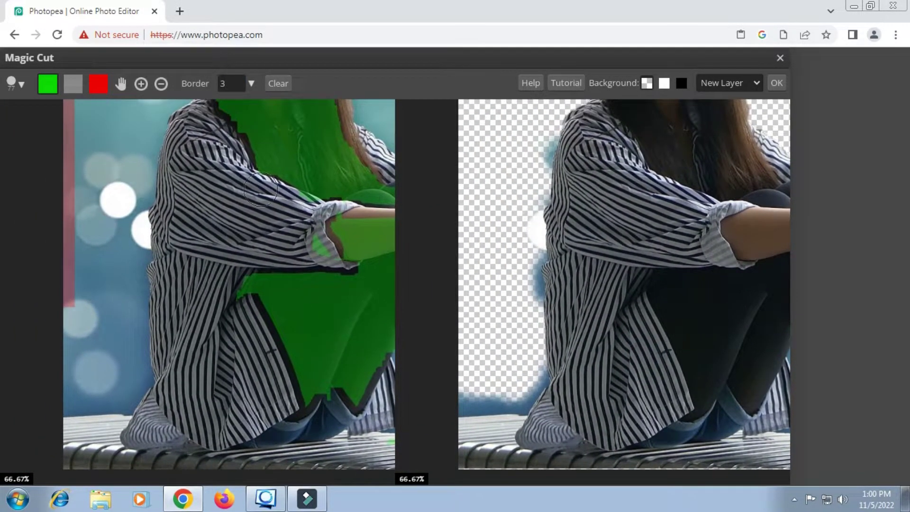
left_click_drag(176, 219, 175, 348)
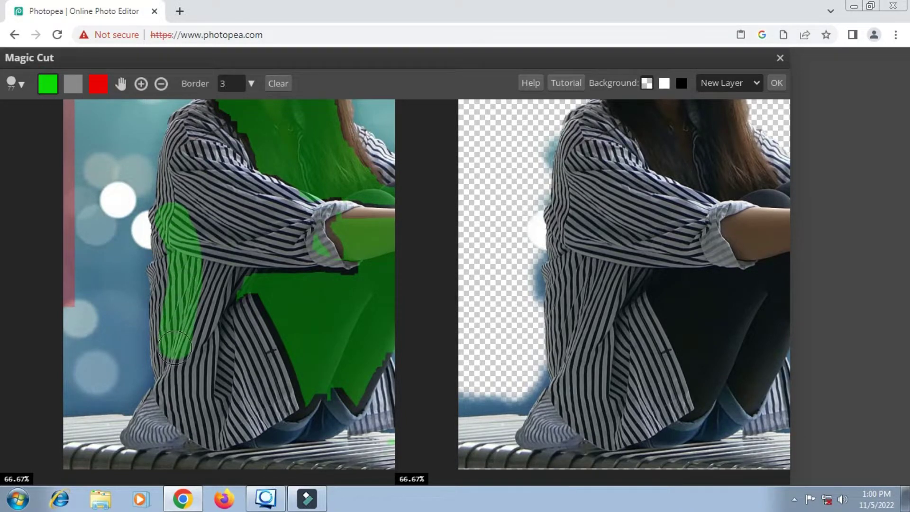
left_click(122, 436)
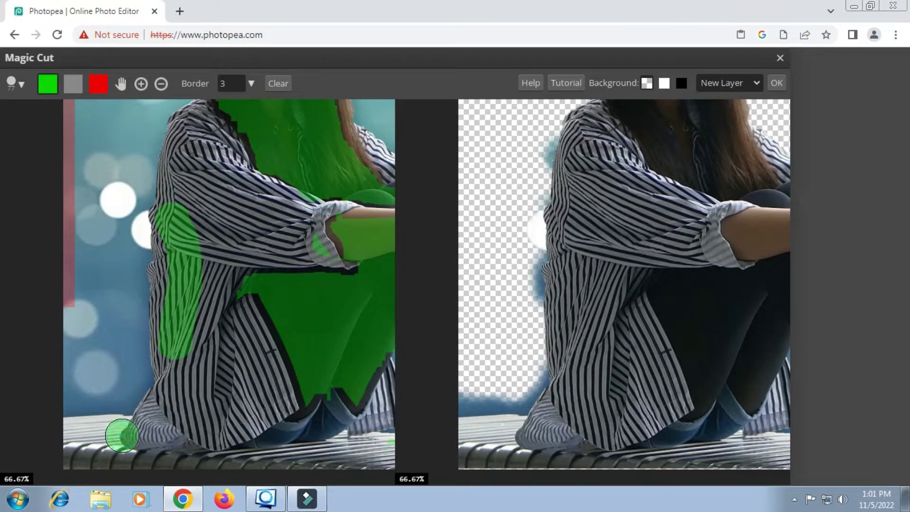
left_click(99, 84)
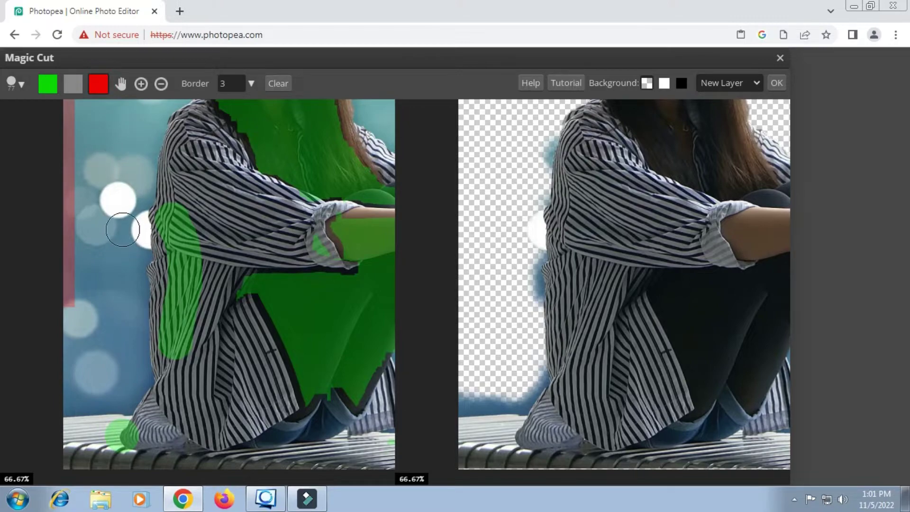
left_click(123, 229)
left_click(123, 389)
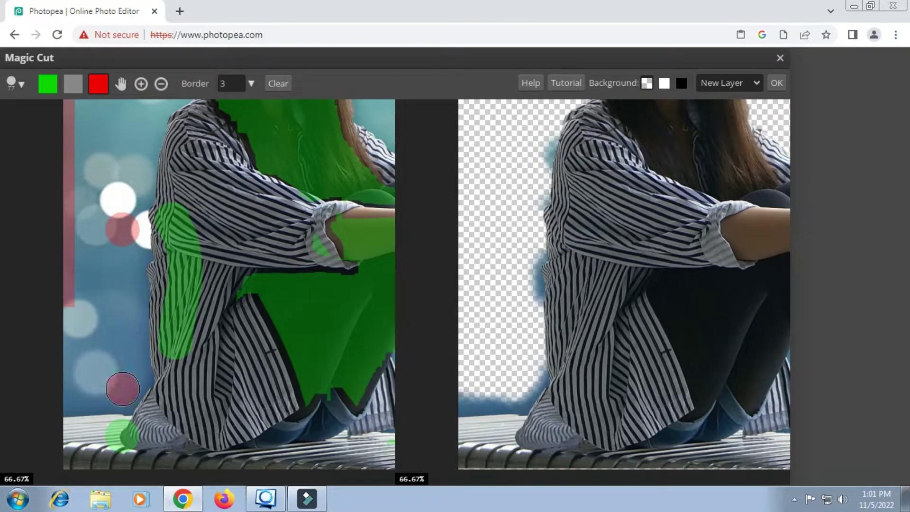
left_click(681, 83)
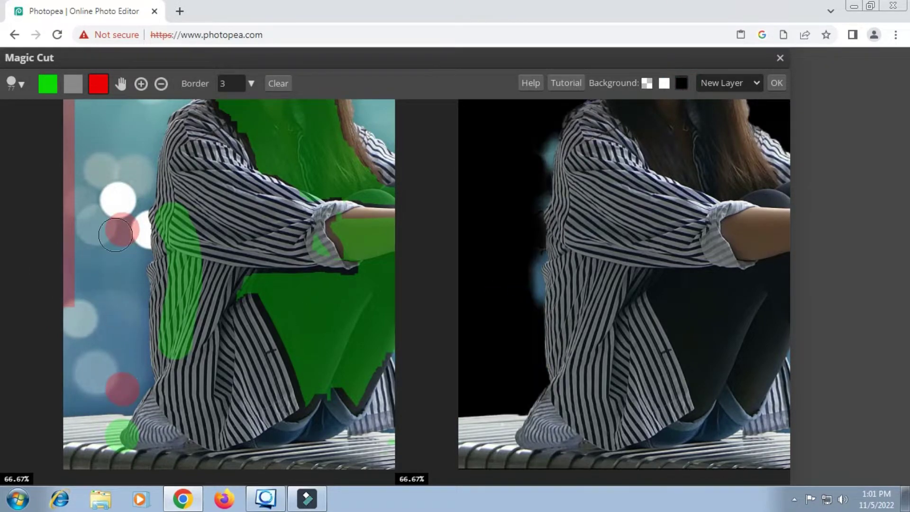
left_click(127, 295)
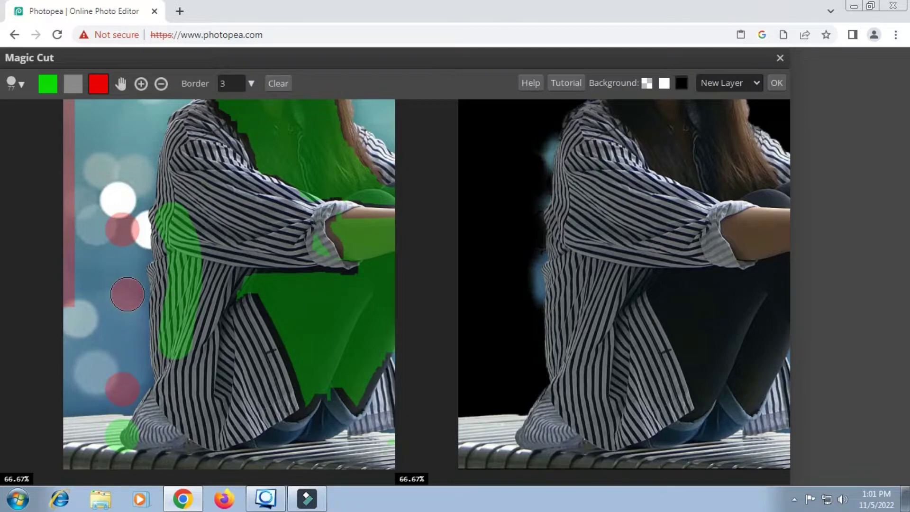
left_click(126, 264)
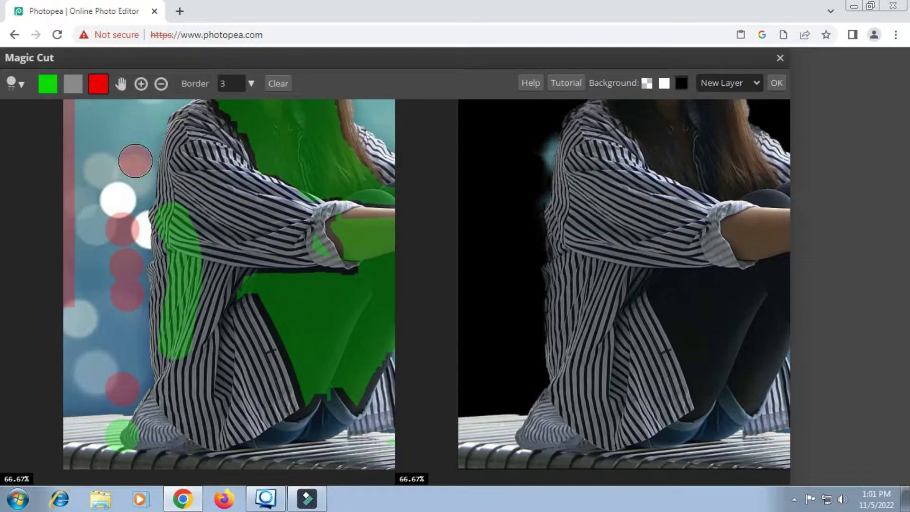
left_click(135, 160)
- Keep the head and bangs, and remove background beside the hair and bokeh lights
left_click_drag(479, 159, 472, 267)
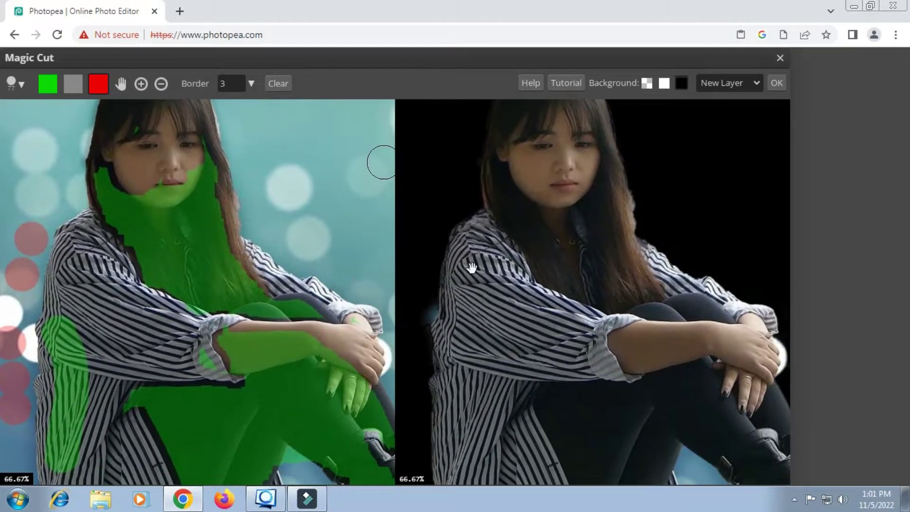
left_click(47, 84)
left_click_drag(575, 159, 568, 251)
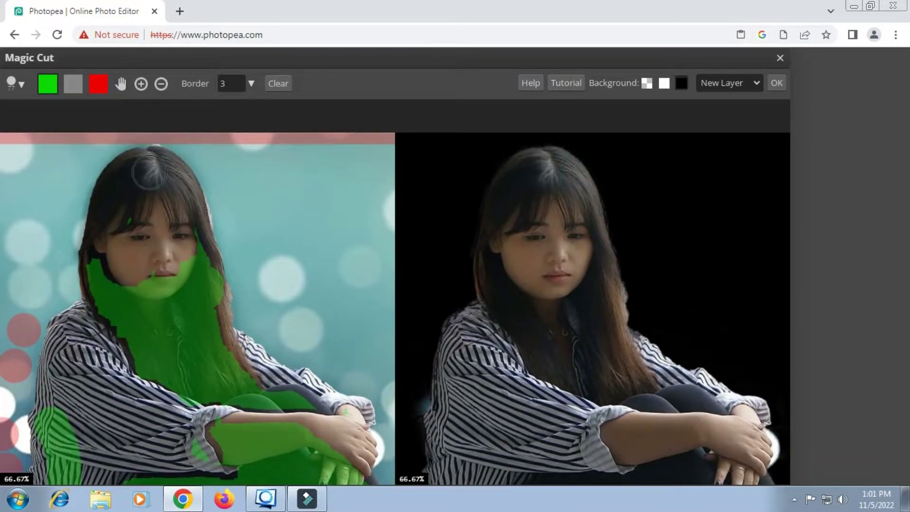
left_click_drag(149, 172, 184, 222)
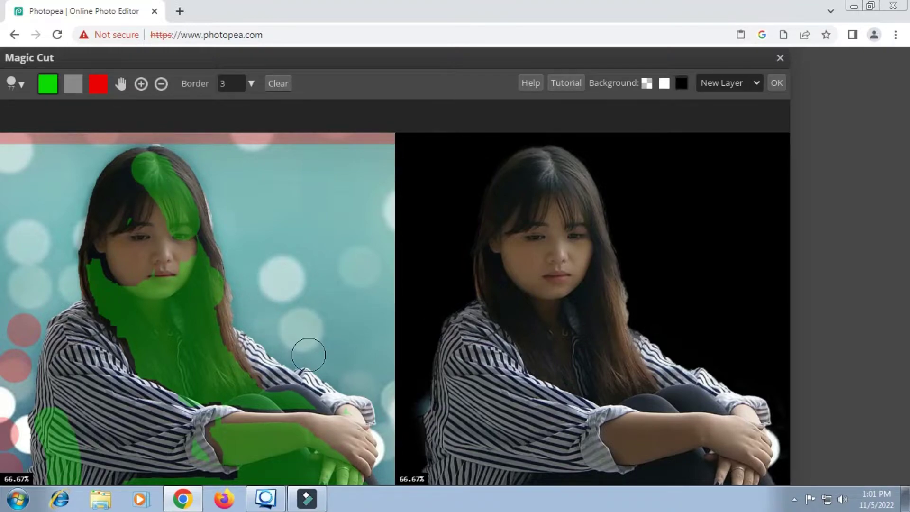
left_click(99, 84)
mouse_move(226, 192)
left_mouse_down()
mouse_move(239, 252)
mouse_move(264, 299)
left_mouse_up()
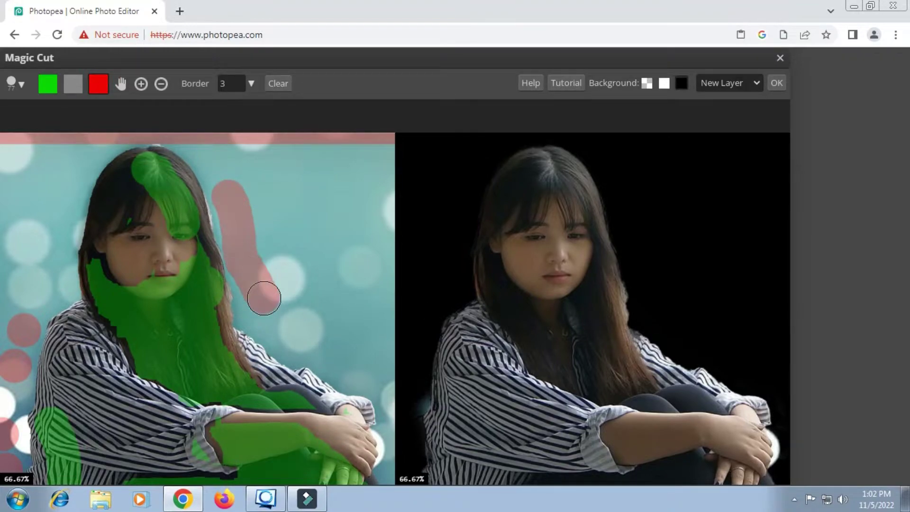
mouse_move(600, 289)
left_mouse_down()
mouse_move(528, 142)
mouse_move(410, 195)
mouse_move(395, 83)
left_mouse_up()
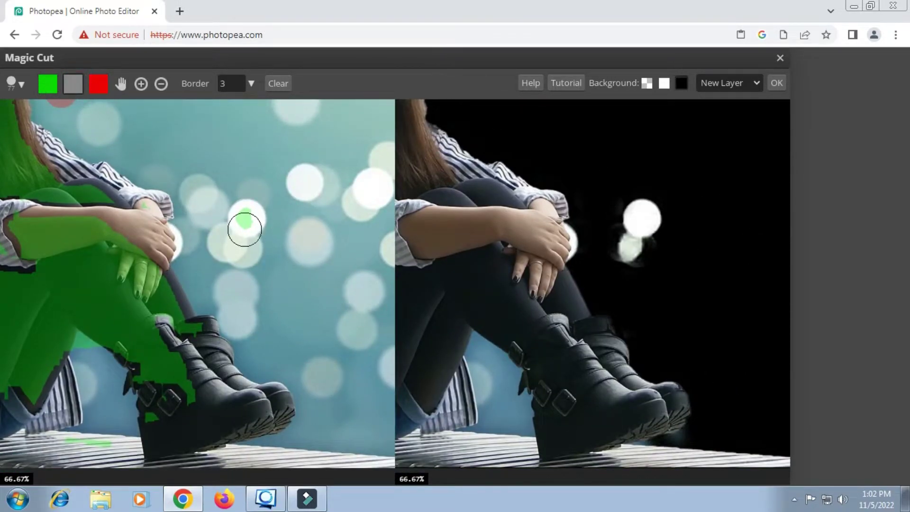
key("ctrl+z")
left_click(98, 84)
left_click_drag(237, 208, 245, 252)
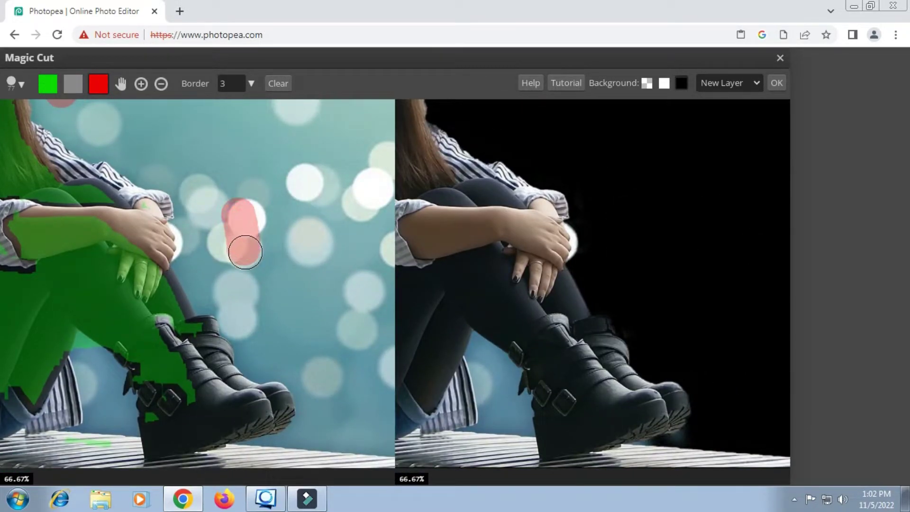
left_click(193, 235)
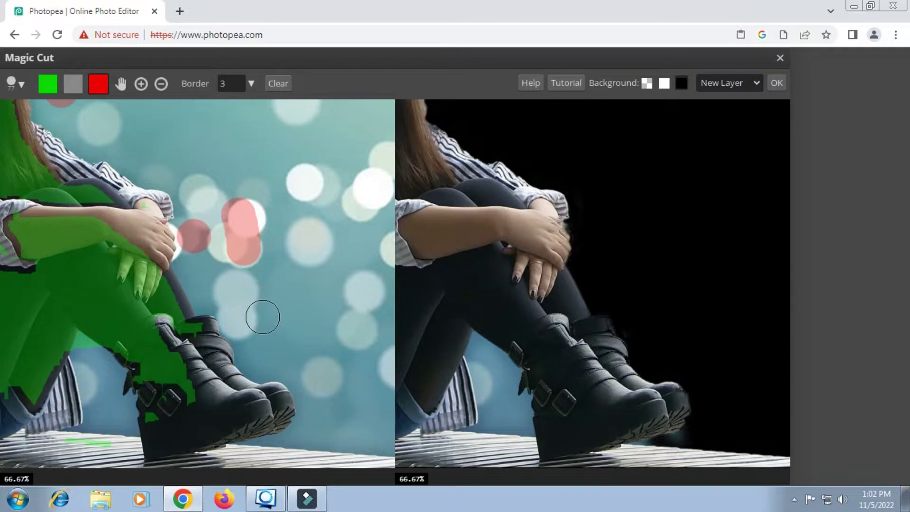
- Mark the gap between the legs for removal, trimming along the inner leg
scroll(175, 281, "down", 3)
scroll(175, 281, "left", 3)
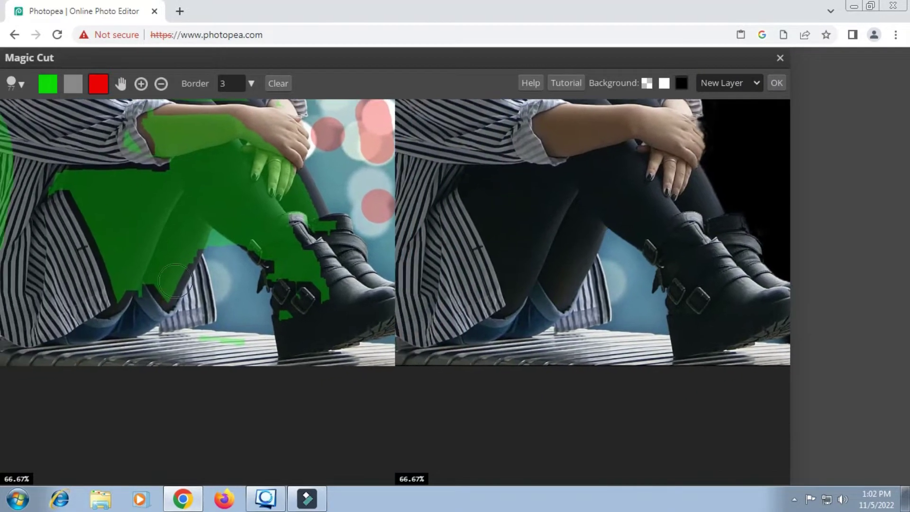
left_click_drag(231, 241, 207, 260)
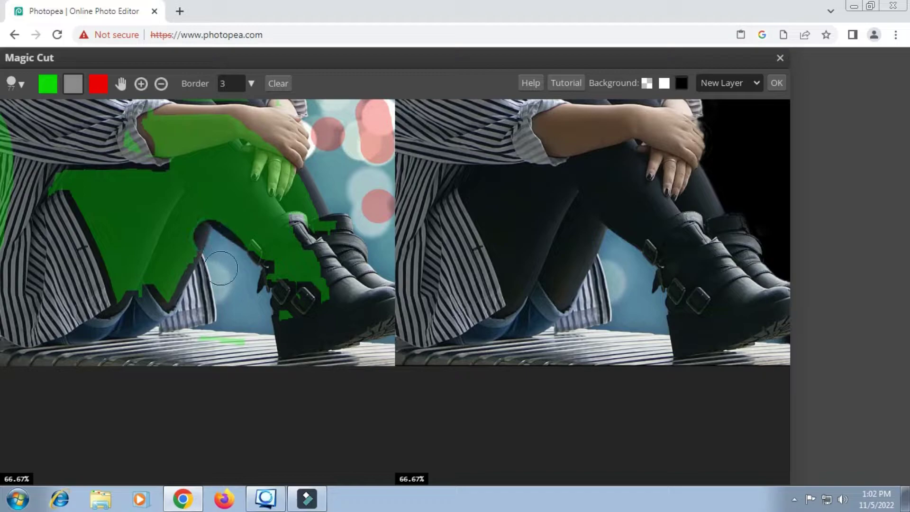
left_click(99, 84)
left_click(229, 266)
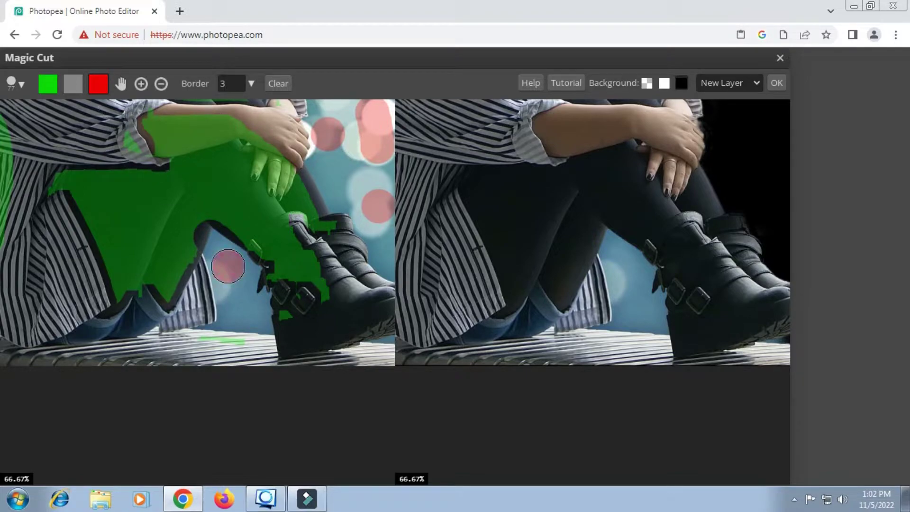
- Output the Magic Cut result as a selection
scroll(234, 278, "right", 5)
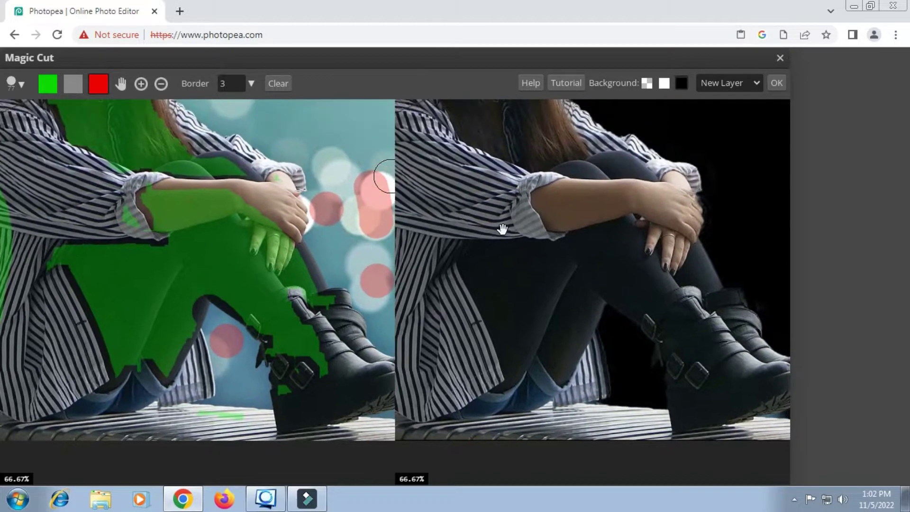
scroll(233, 196, "up", 1)
scroll(362, 195, "left", 7)
scroll(362, 194, "down", 1)
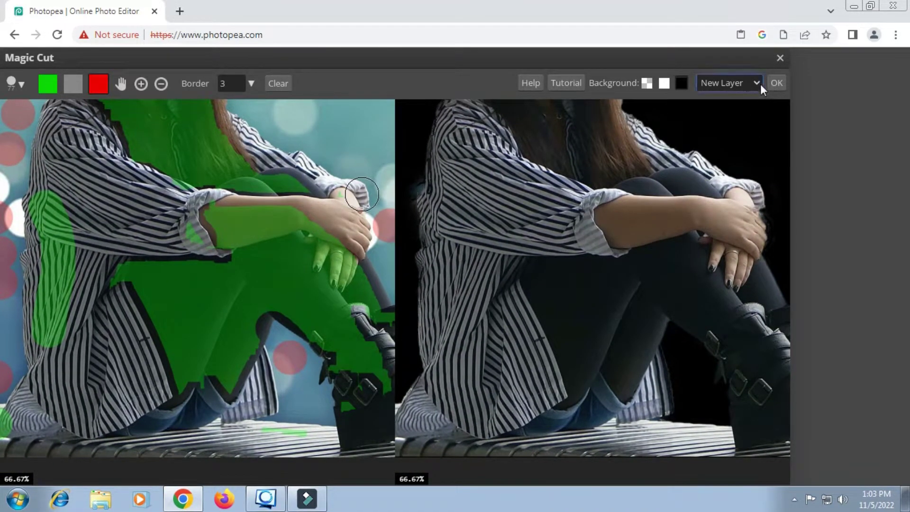
left_click(759, 83)
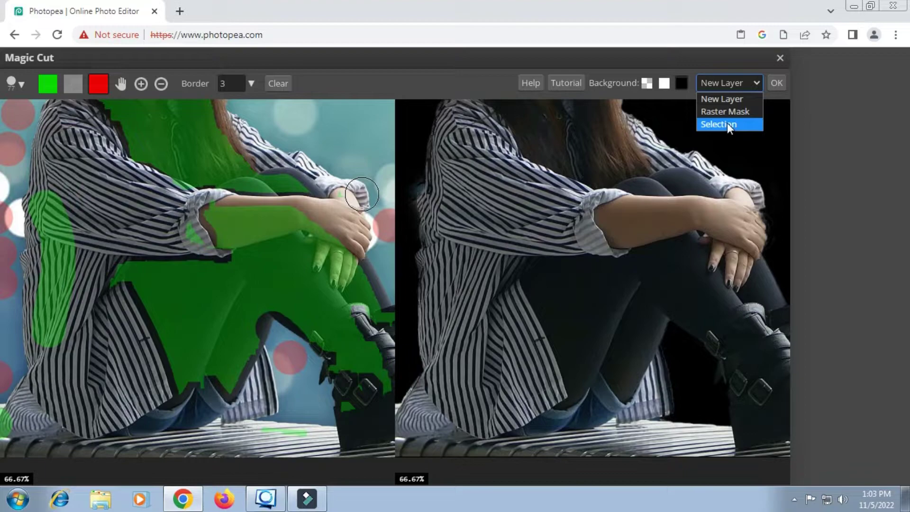
left_click(728, 124)
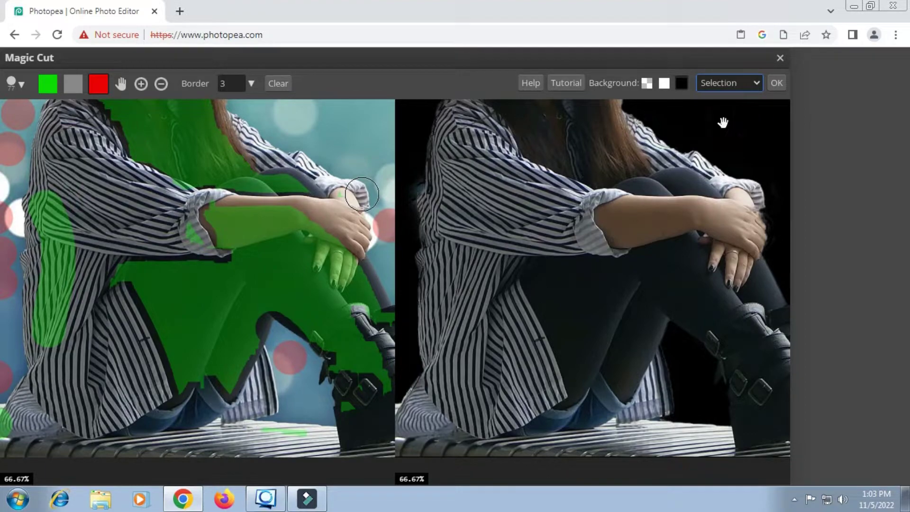
left_click(775, 83)
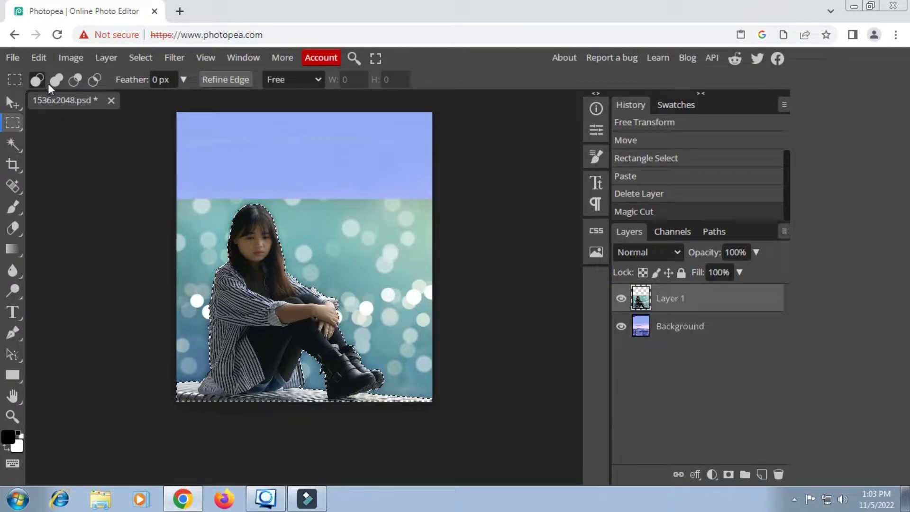
- Expand the girl's selection by 2 px
left_click(75, 81)
left_click(139, 56)
left_click(147, 213)
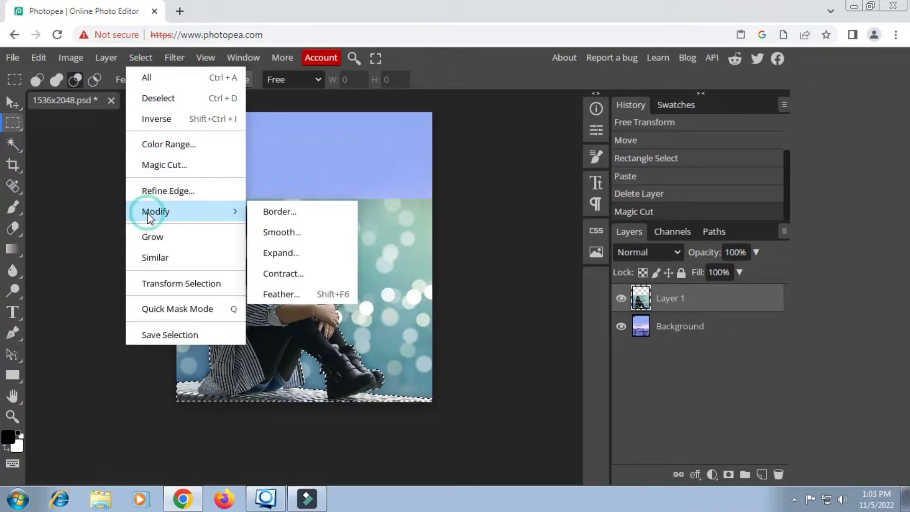
left_click(274, 253)
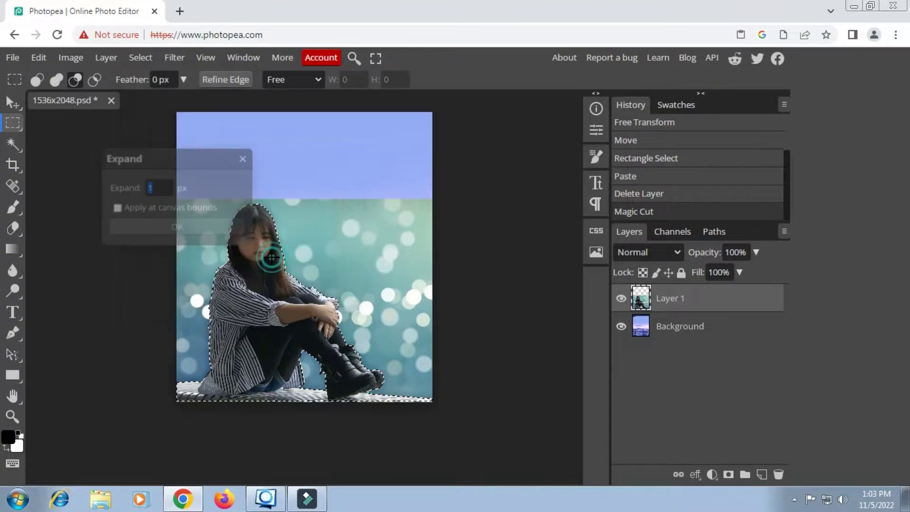
type("2")
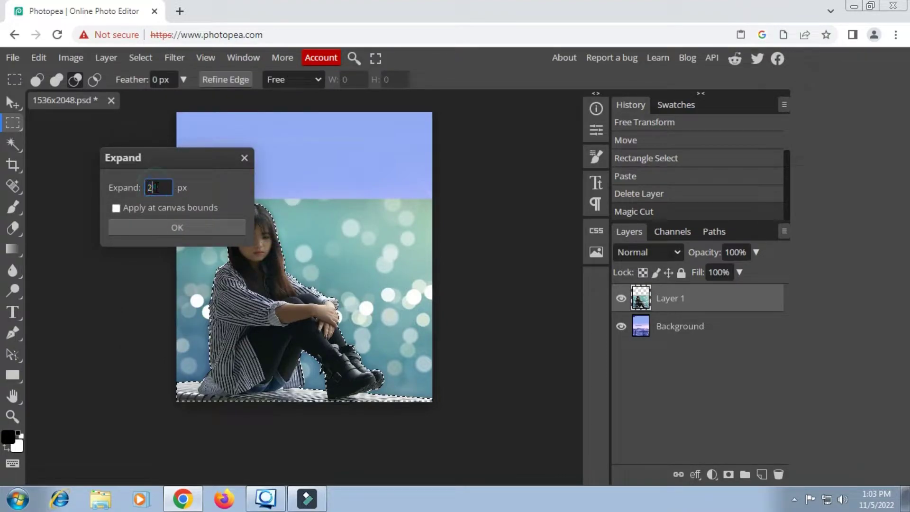
left_click(175, 228)
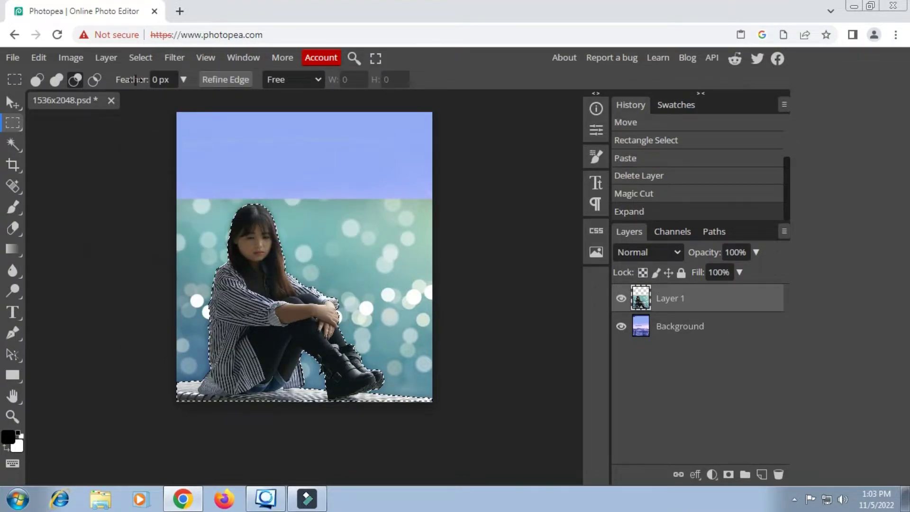
- Feather the selection to soften its edge
left_click(139, 58)
mouse_move(156, 211)
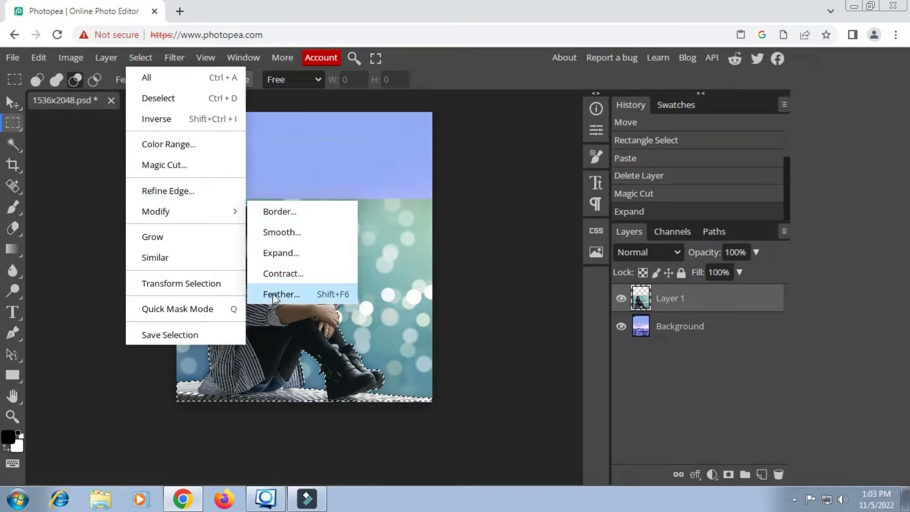
left_click(302, 294)
type("2")
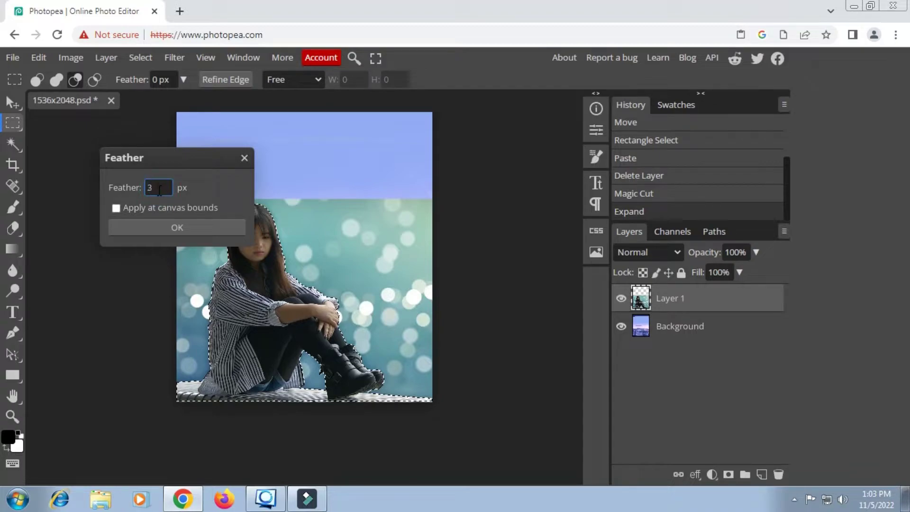
left_click(174, 229)
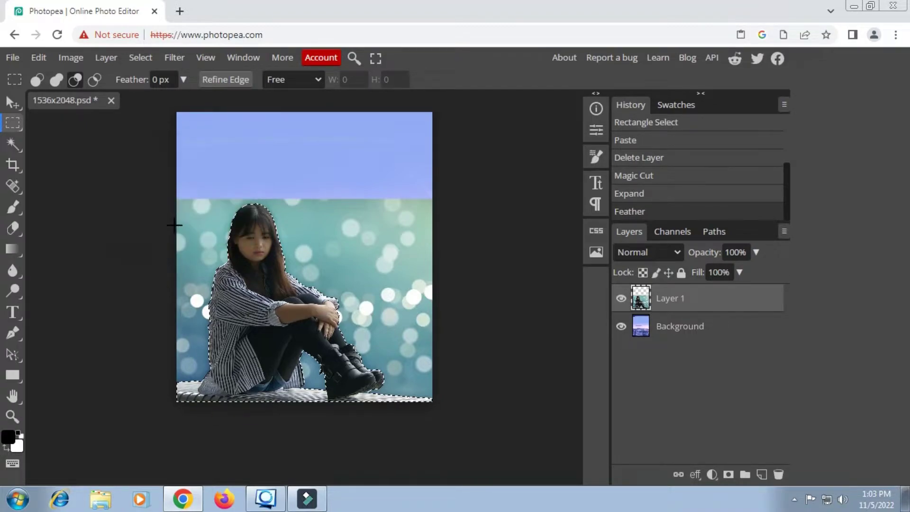
- Mask Layer 1 to the girl's outline, zoom to her face, and hide the sky Background
left_click(729, 475)
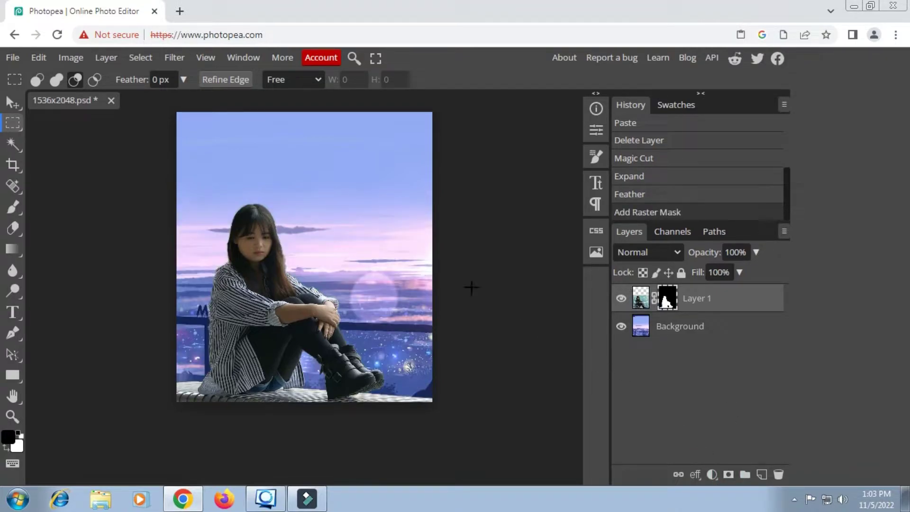
left_click(12, 416)
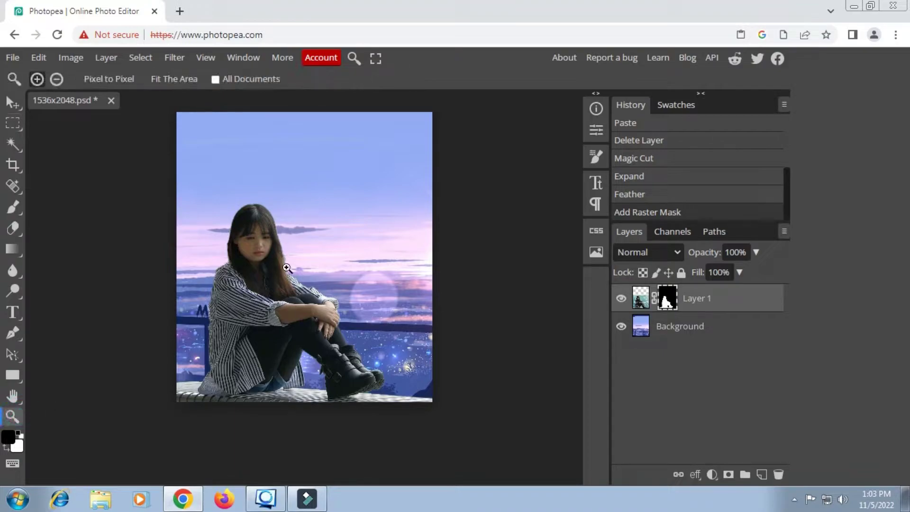
left_click(262, 270)
left_click(252, 252)
left_click(252, 241)
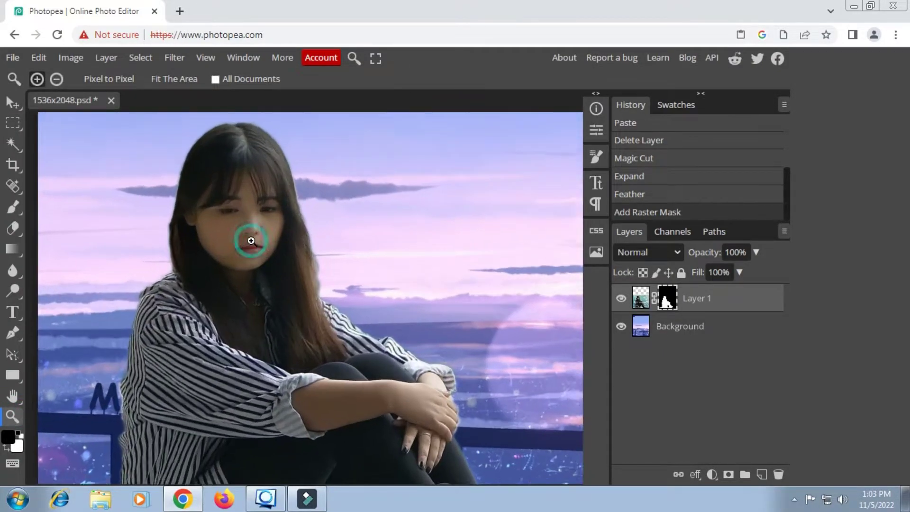
left_click(212, 210)
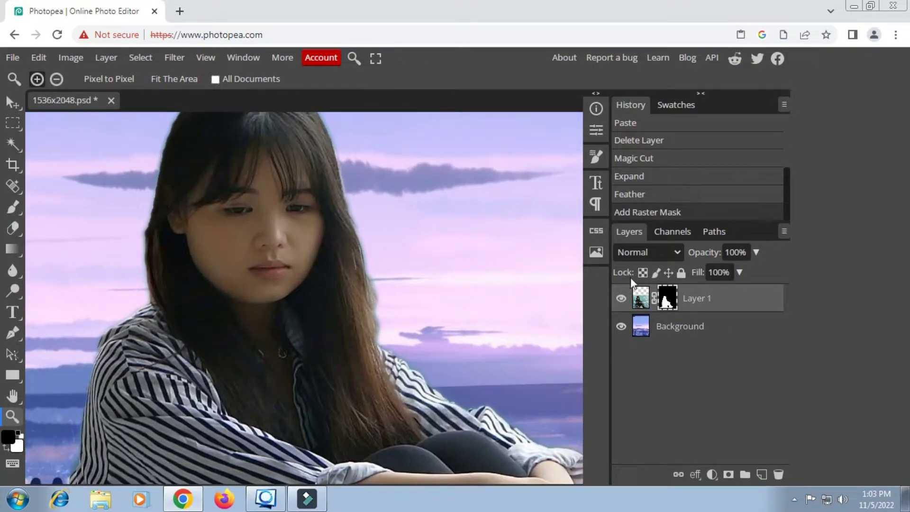
left_click(621, 327)
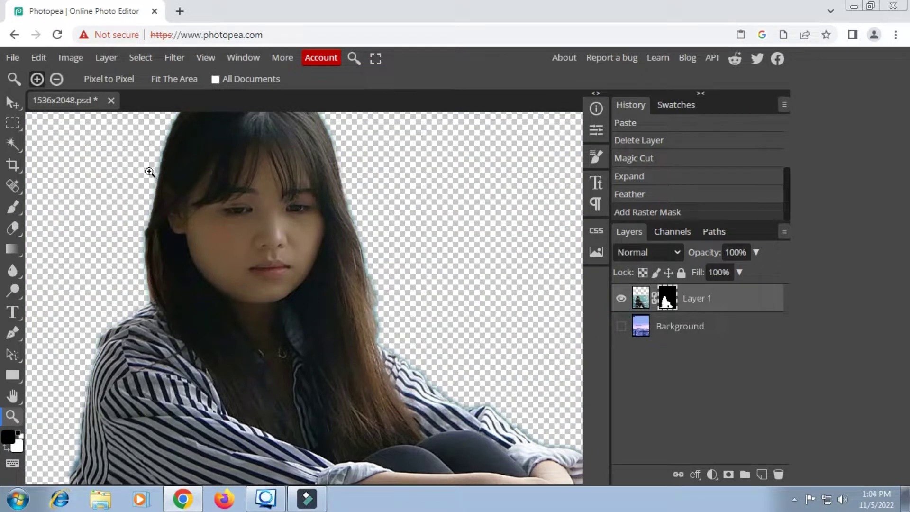
left_click(13, 207)
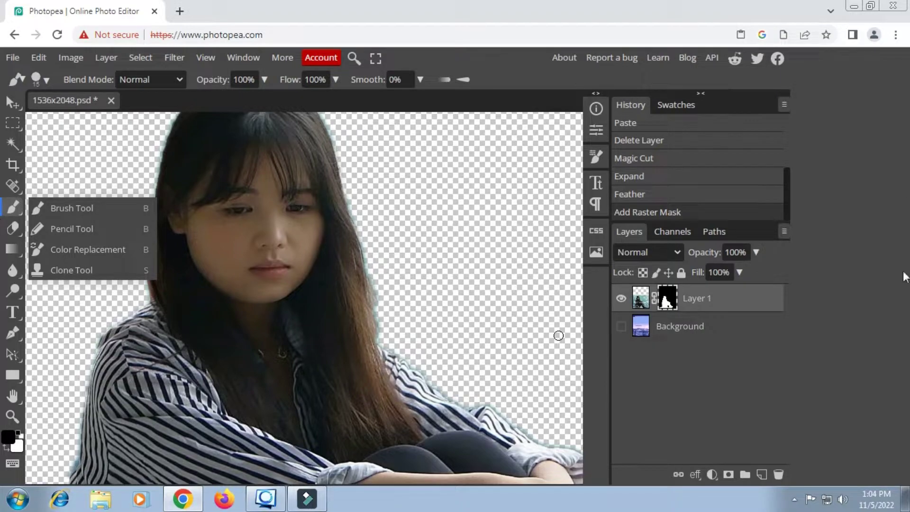
- Paint the mask with a soft 24 px black brush along the left hair edge
left_click(668, 298)
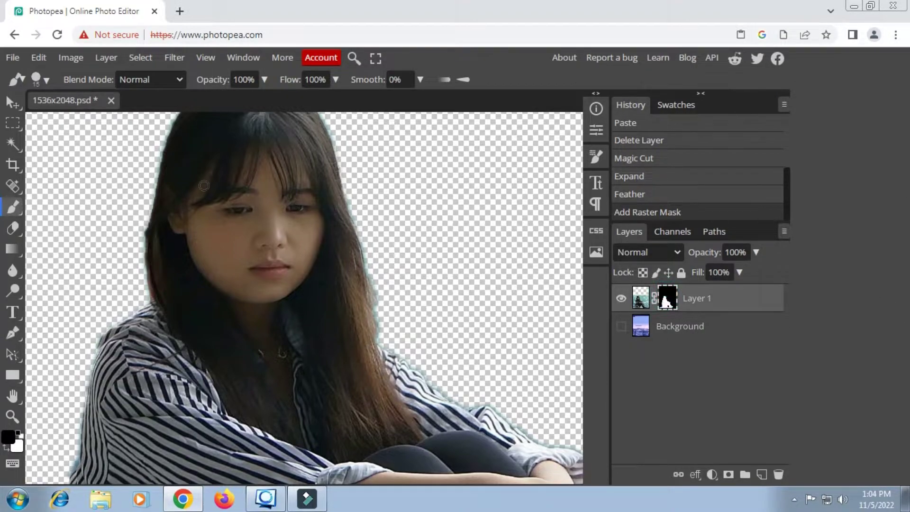
right_click(121, 178)
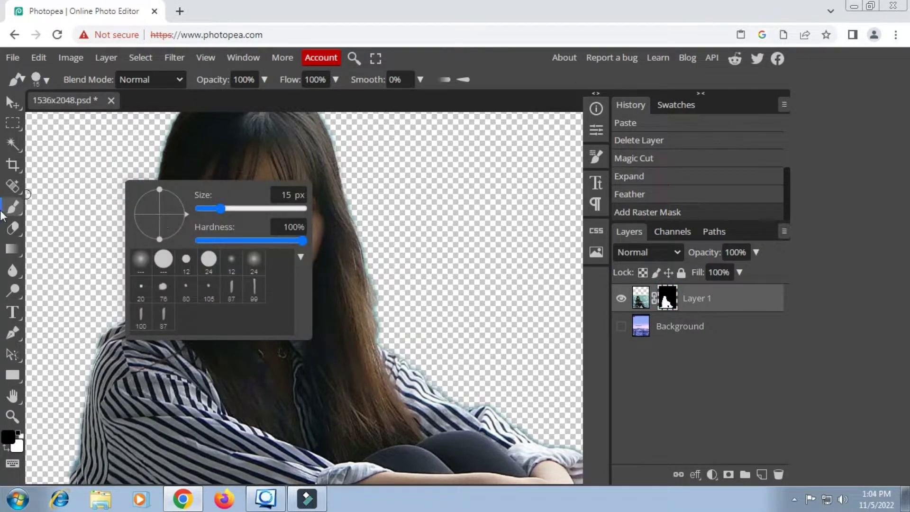
right_click(85, 194)
left_click(215, 277)
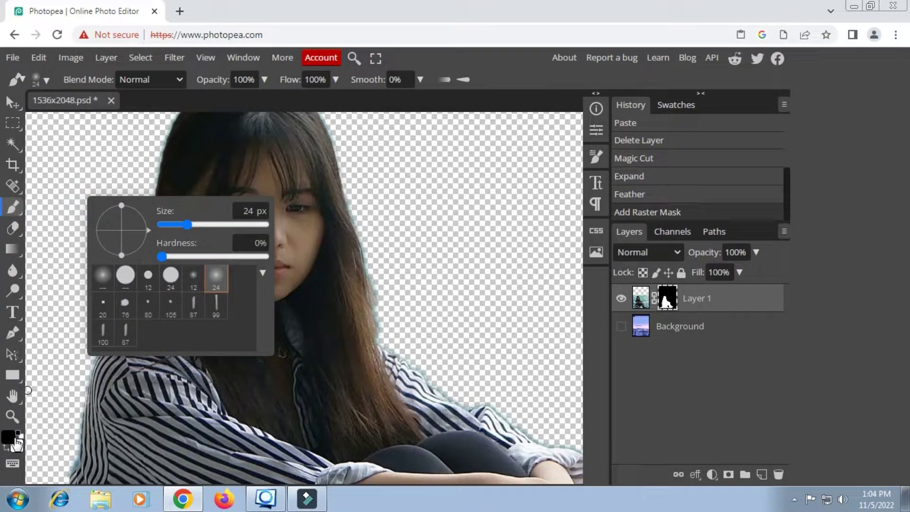
left_click(9, 436)
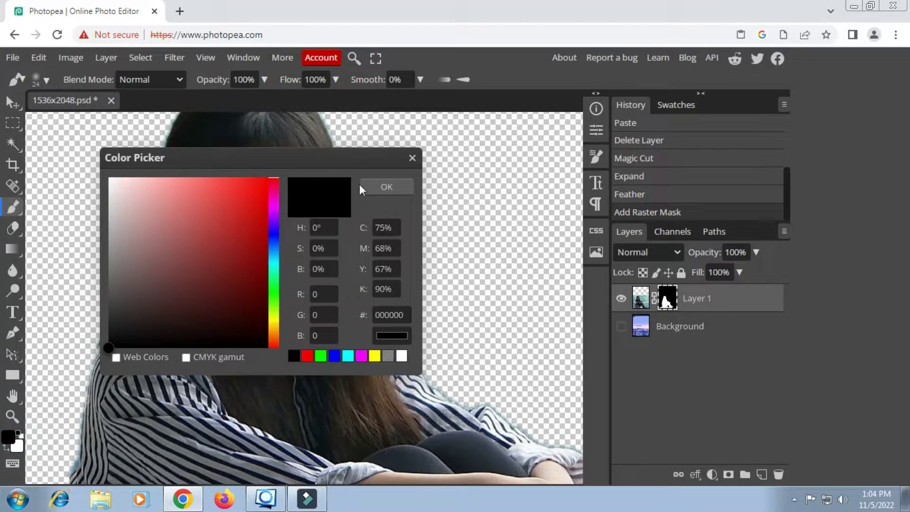
left_click(387, 187)
left_click_drag(163, 137, 144, 212)
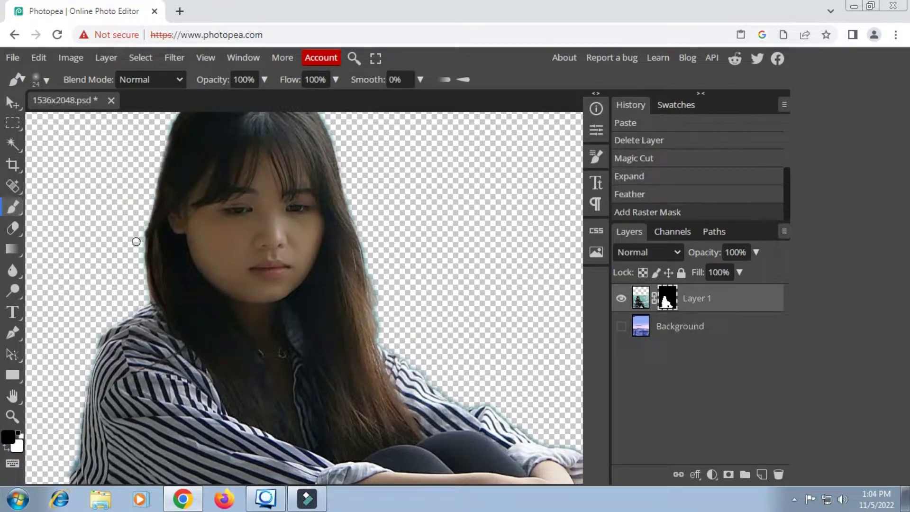
left_click_drag(144, 213, 142, 283)
scroll(366, 156, "up", 2)
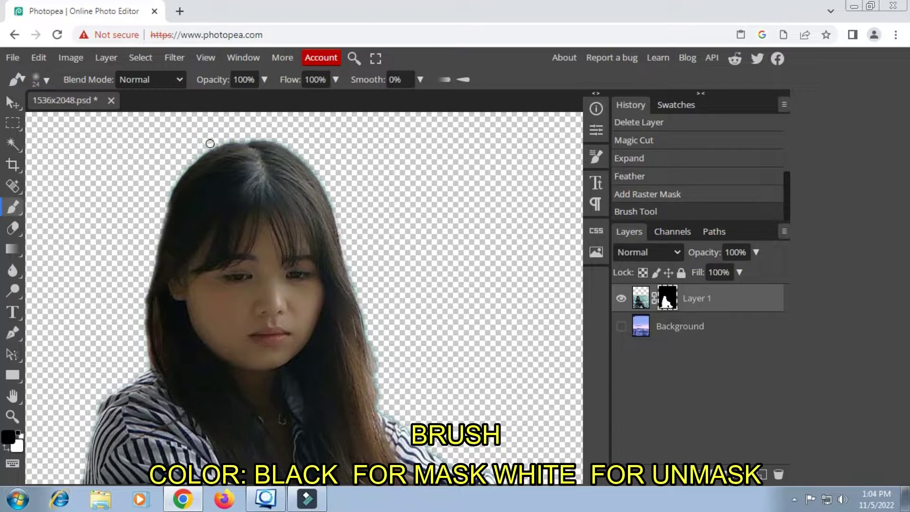
- Mask the halo along the hair, right shoulder and left shirt edge
left_click_drag(210, 143, 173, 212)
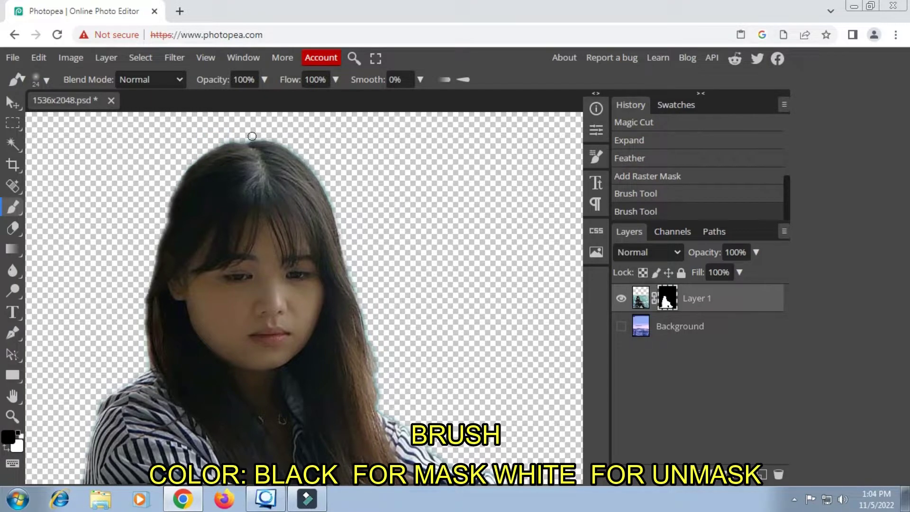
left_click_drag(268, 133, 305, 155)
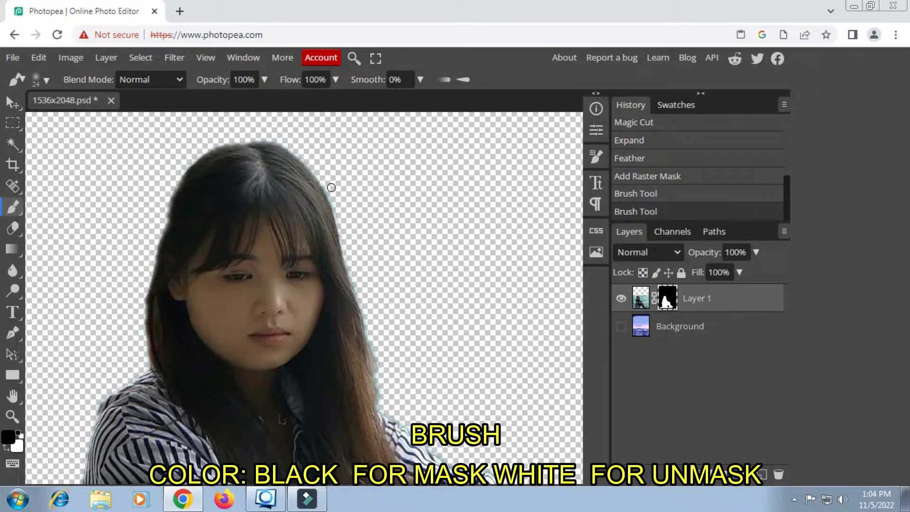
left_click_drag(305, 156, 356, 261)
scroll(355, 261, "down", 3)
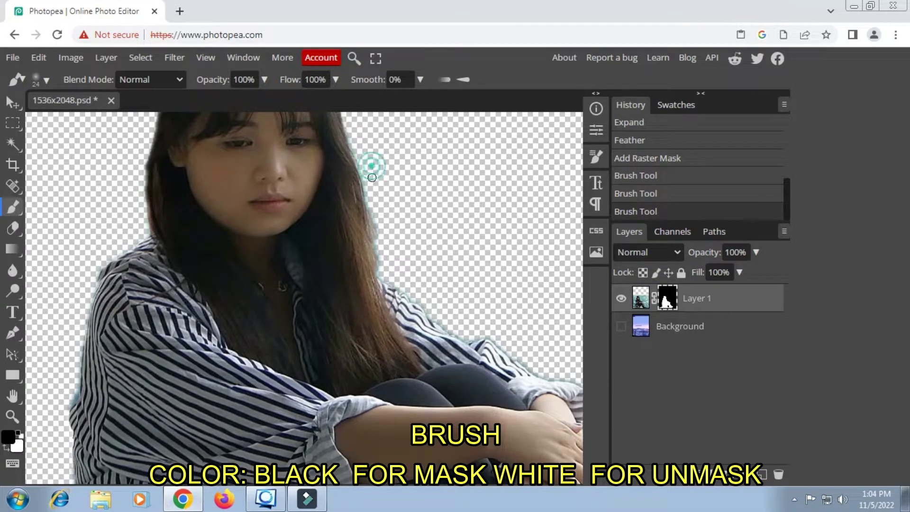
mouse_move(372, 168)
left_mouse_down()
mouse_move(381, 262)
mouse_move(360, 159)
left_mouse_up()
scroll(372, 188, "down", 3)
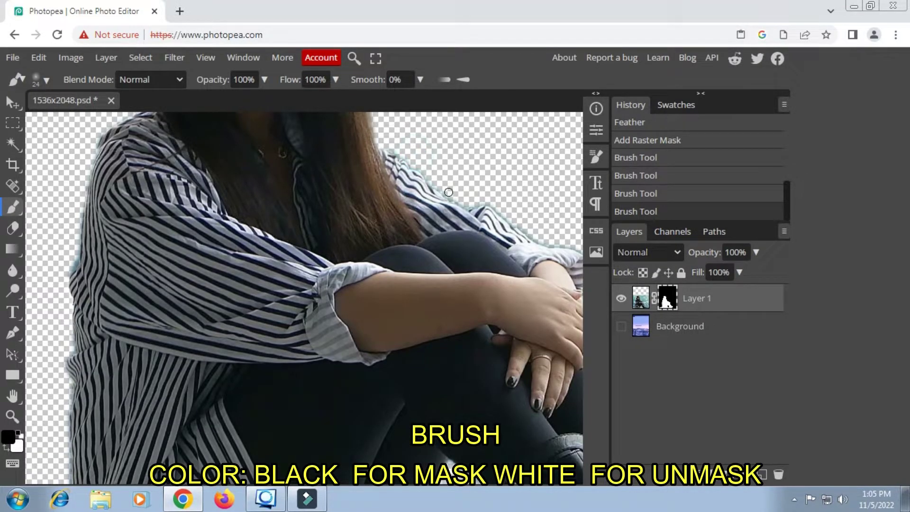
left_click_drag(496, 205, 567, 243)
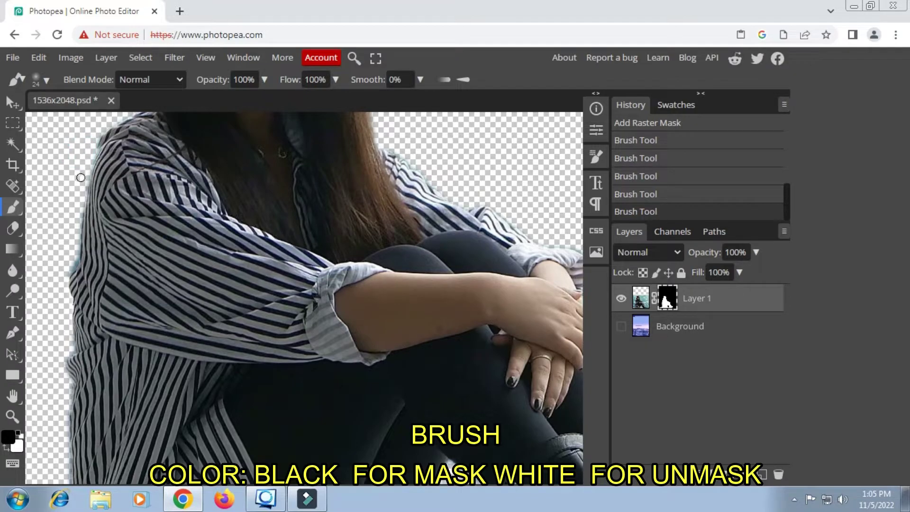
left_click_drag(81, 177, 60, 367)
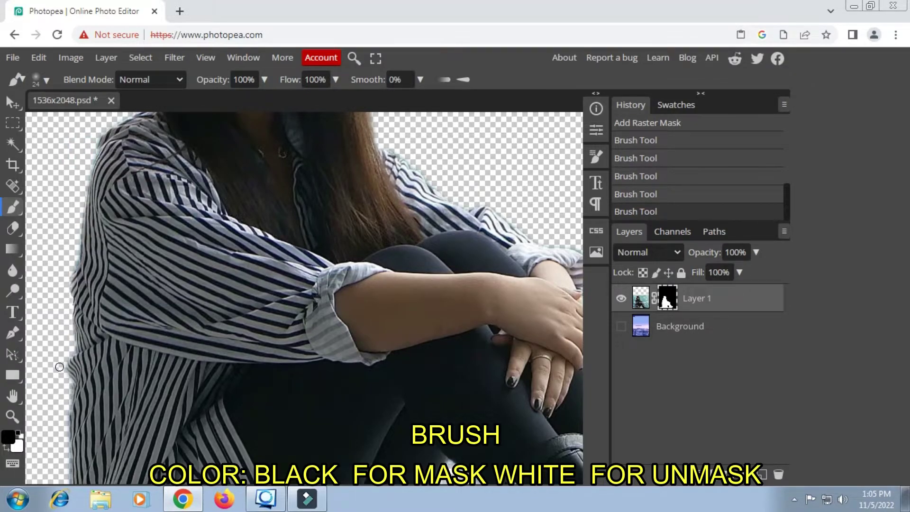
scroll(59, 368, "down", 3)
left_click_drag(66, 275, 70, 394)
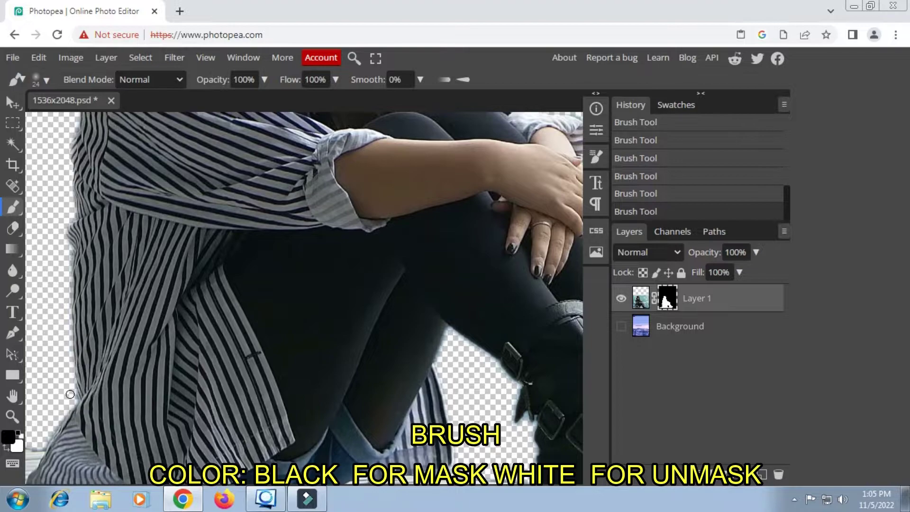
scroll(70, 395, "down", 3)
left_click_drag(71, 266, 34, 306)
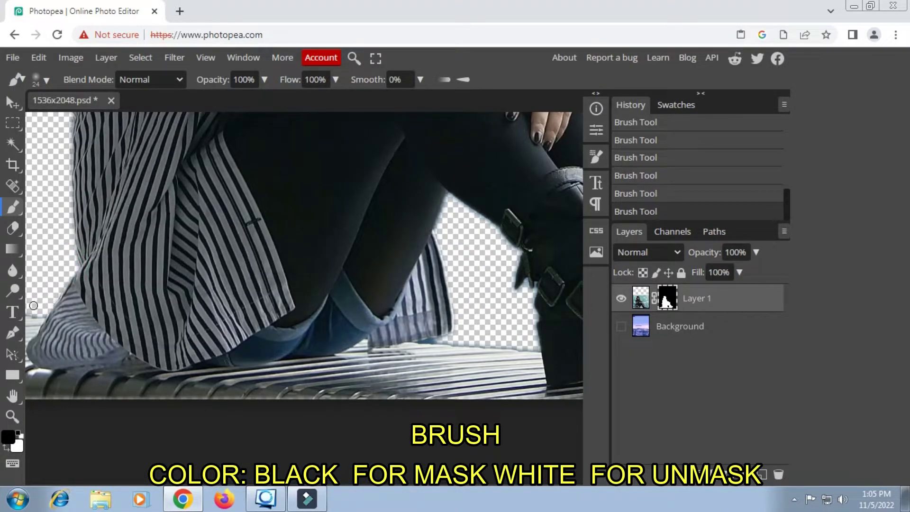
- Mask the halo along the boot edge, then restore the sole tread in white
right_click(12, 396)
left_click(71, 396)
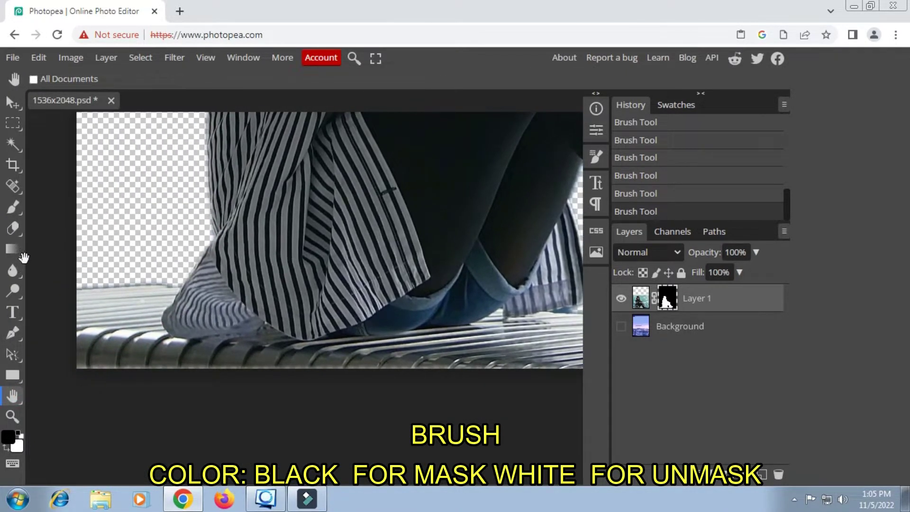
left_click(13, 207)
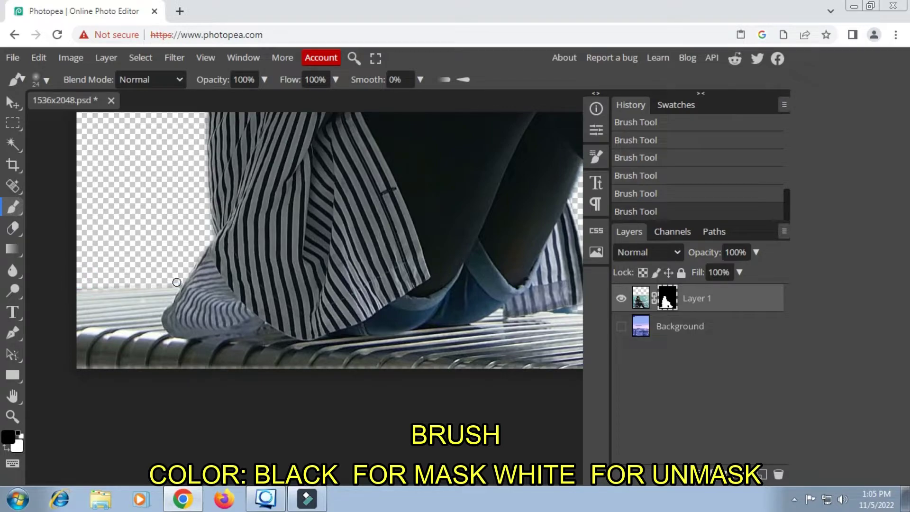
right_click(18, 400)
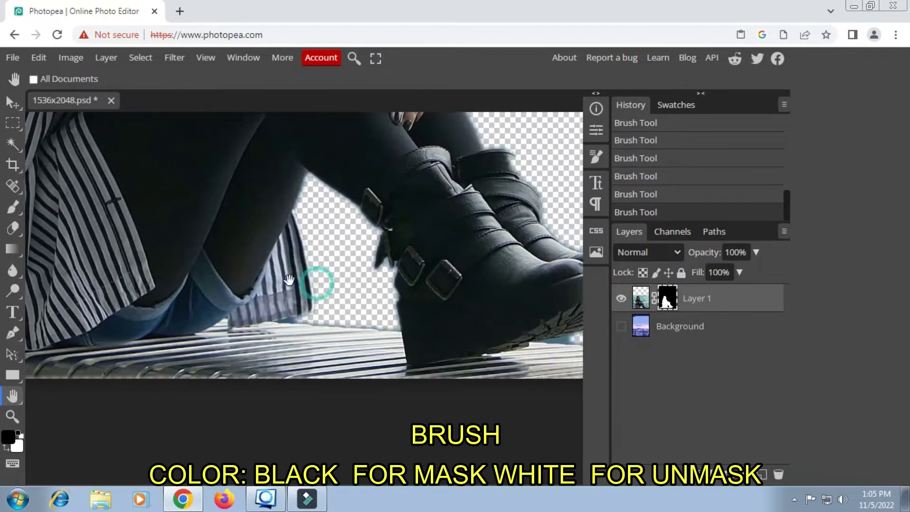
left_click_drag(474, 256, 191, 253)
right_click(13, 207)
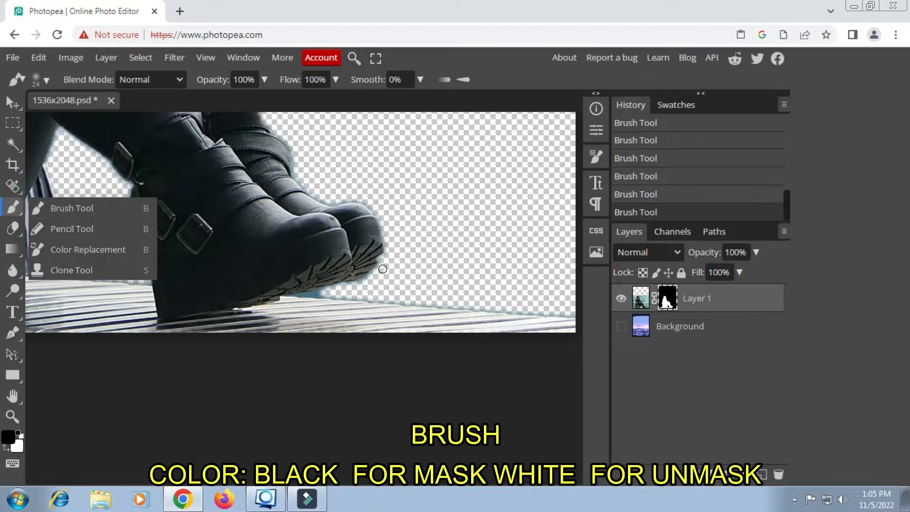
mouse_move(383, 268)
left_mouse_down()
mouse_move(361, 291)
mouse_move(537, 306)
left_mouse_up()
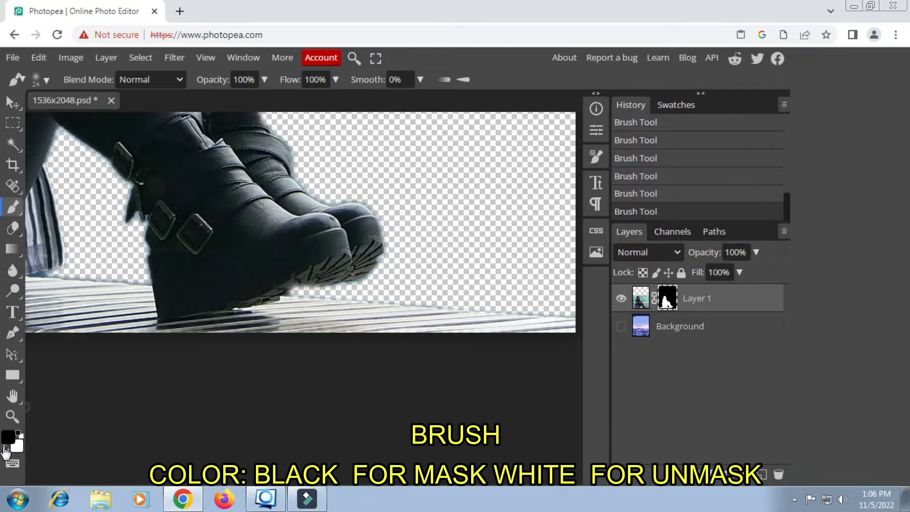
left_click(4, 448)
mouse_move(273, 304)
left_mouse_down()
mouse_move(325, 271)
mouse_move(266, 302)
mouse_move(327, 290)
mouse_move(334, 280)
left_mouse_up()
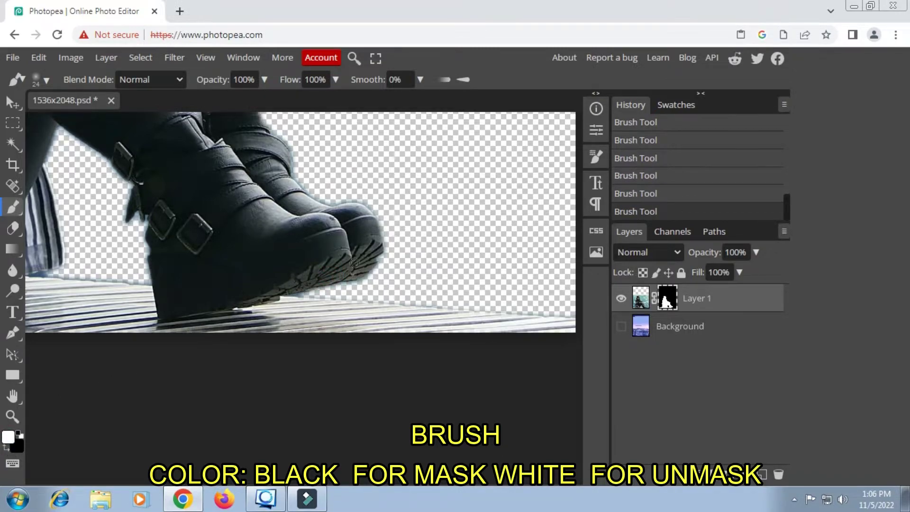
scroll(242, 245, "up", 5)
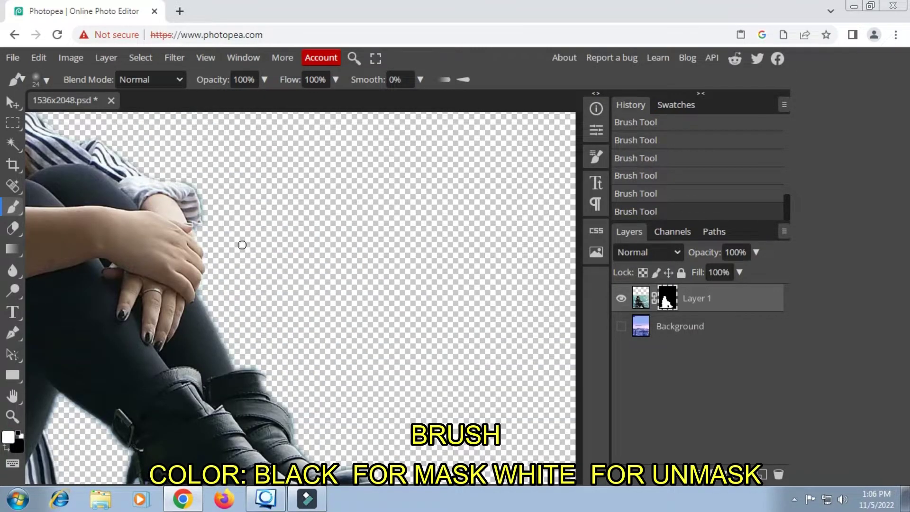
- Zoom out to the whole figure and show the sky Background again
left_click(14, 400)
left_click_drag(71, 251, 389, 263)
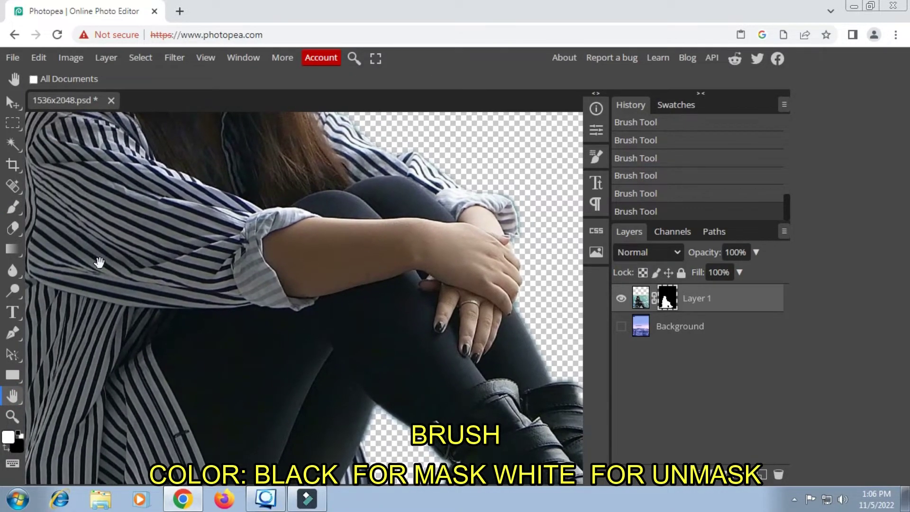
left_click(13, 416)
left_click(125, 167, "alt")
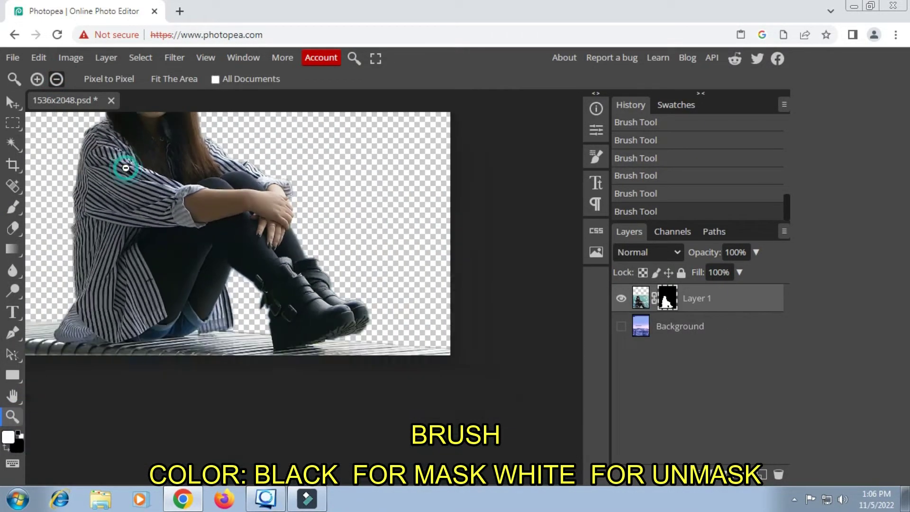
left_click(126, 167, "alt")
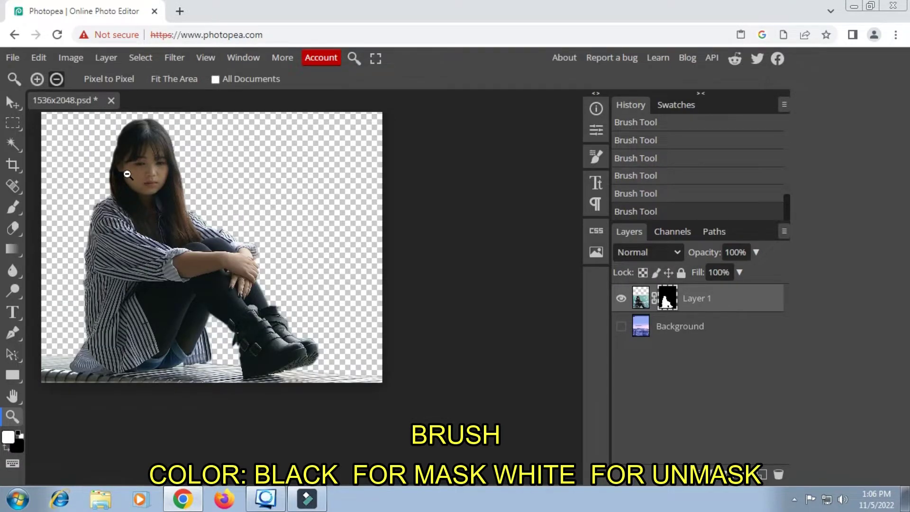
left_click(621, 326)
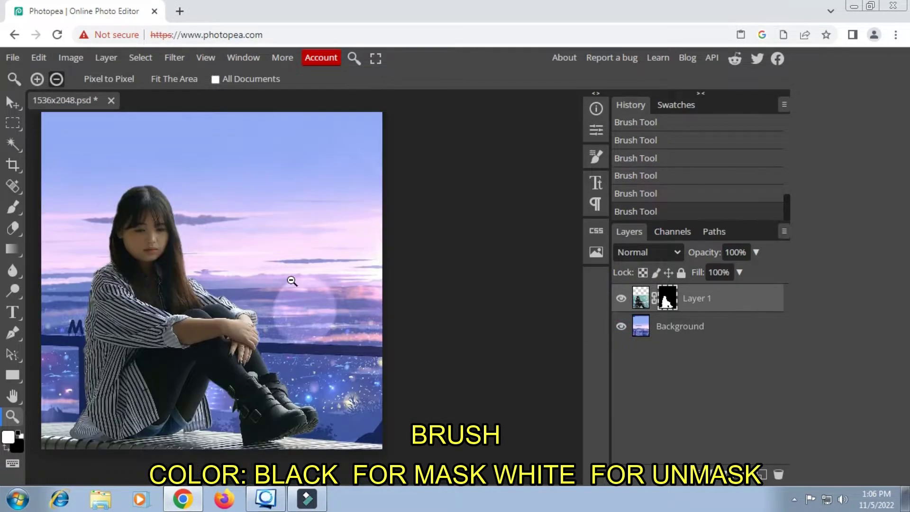
- Pan and zoom out over the composite, then zoom back in near the girl's head
left_click(18, 402)
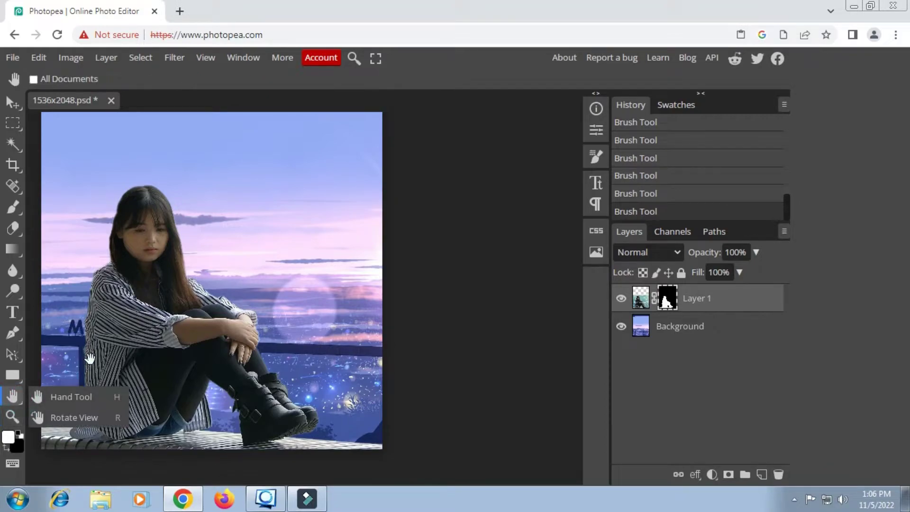
left_click_drag(93, 339, 168, 348)
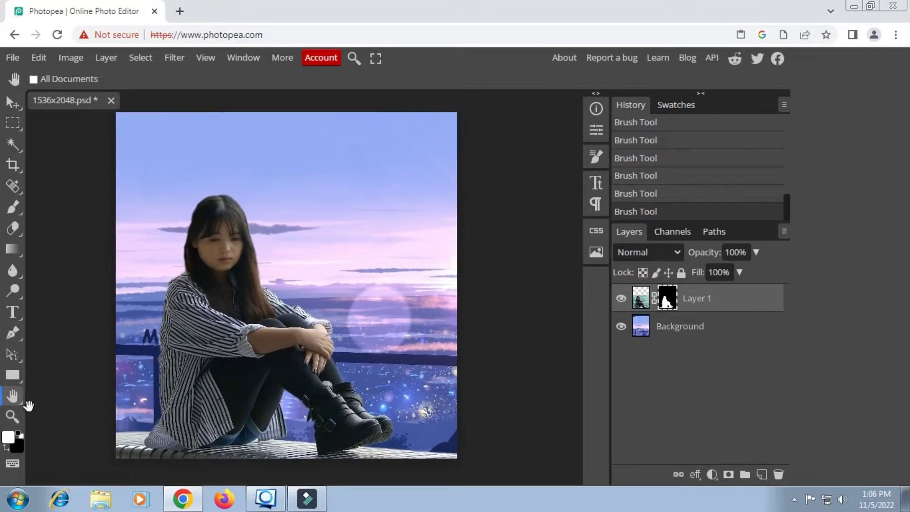
left_click(15, 417)
left_click(141, 373, "alt")
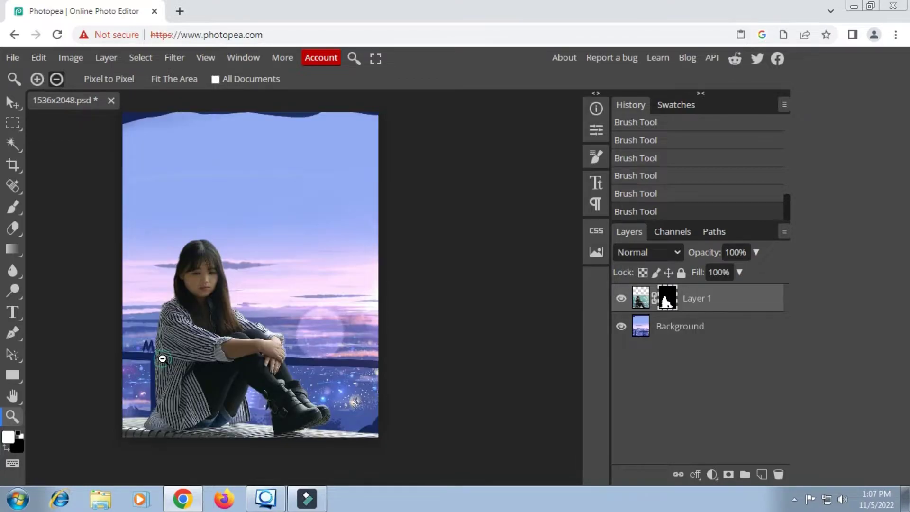
left_click(162, 359, "alt")
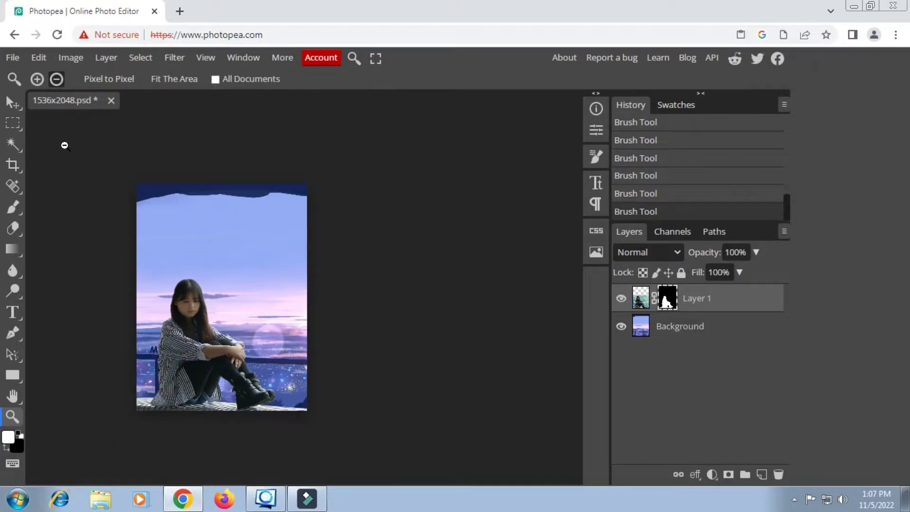
left_click(37, 79)
left_click(172, 287)
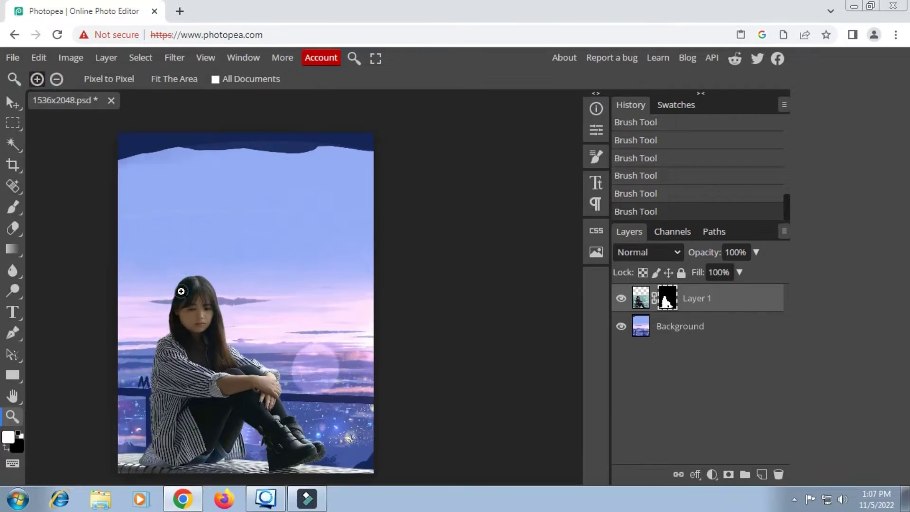
scroll(187, 295, "down", 3)
left_click(192, 294)
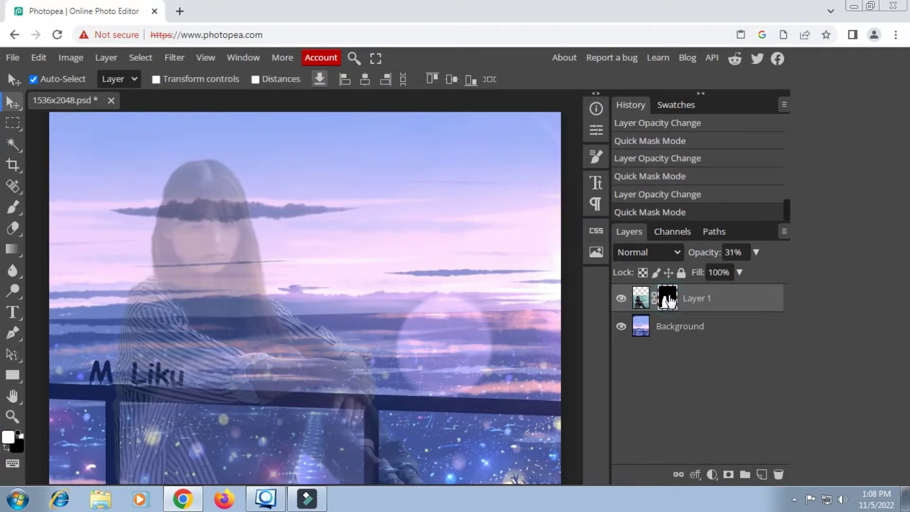
- Apply Layer 1's mask permanently and return the layer's opacity to 100%
right_click(669, 296)
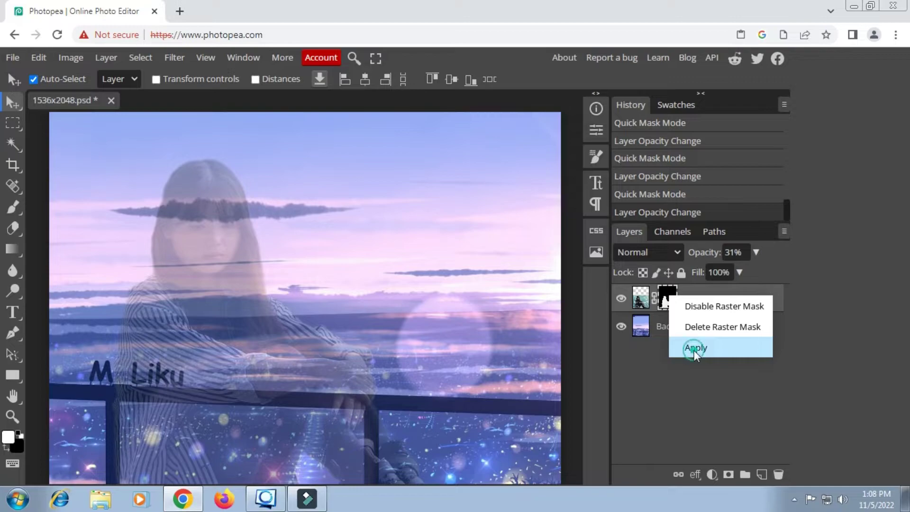
left_click(696, 351)
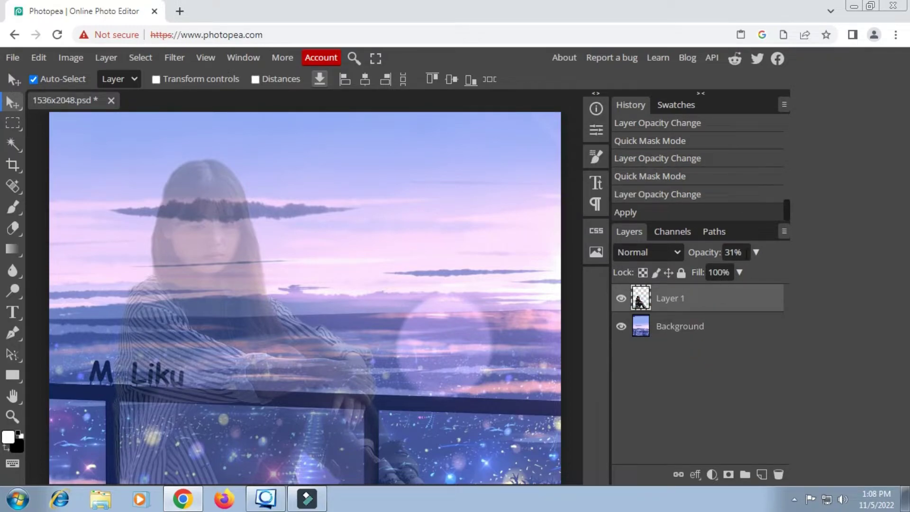
mouse_move(756, 252)
left_mouse_down()
mouse_move(748, 275)
mouse_move(819, 268)
left_mouse_up()
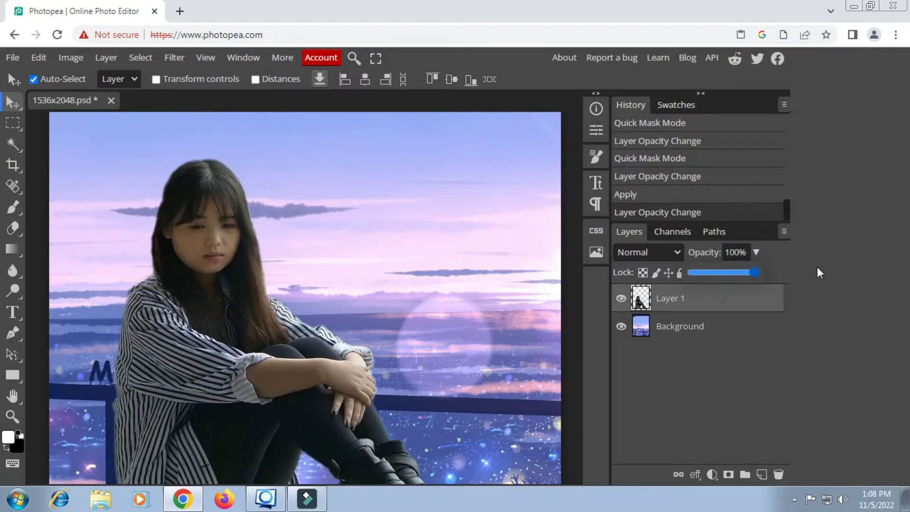
right_click(684, 301)
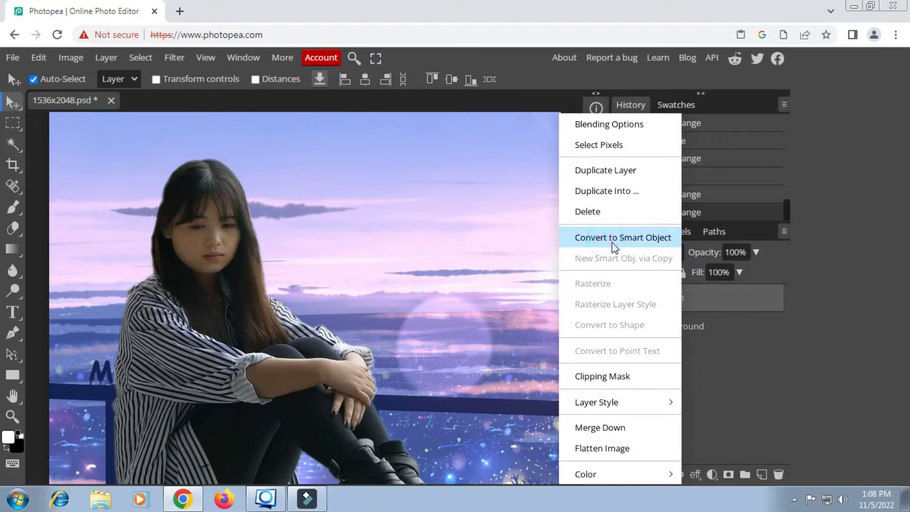
- Convert Layer 1 to a smart object and give it a Diffuse smart filter
left_click(611, 239)
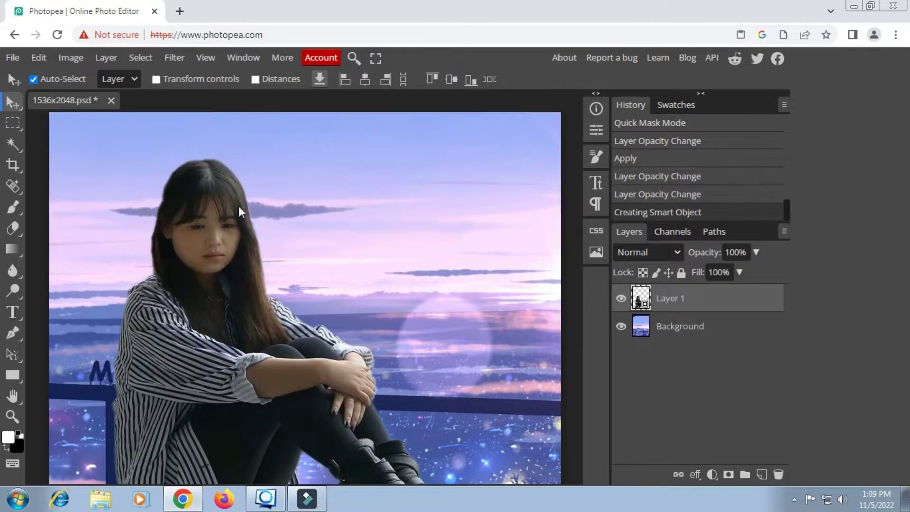
left_click(174, 59)
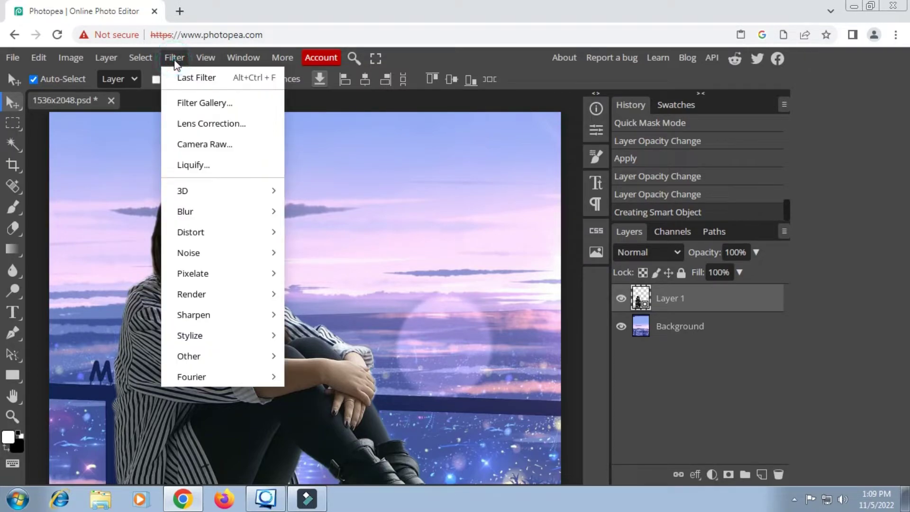
mouse_move(185, 211)
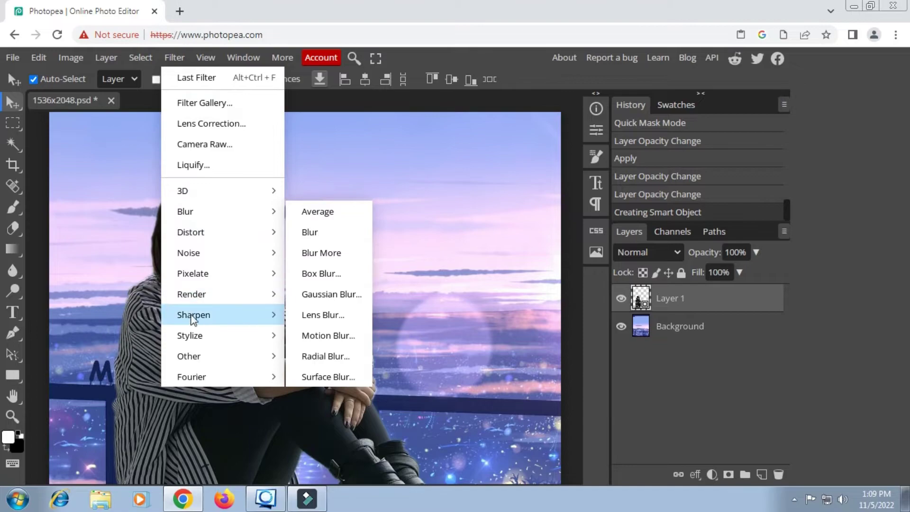
mouse_move(190, 335)
left_click(311, 336)
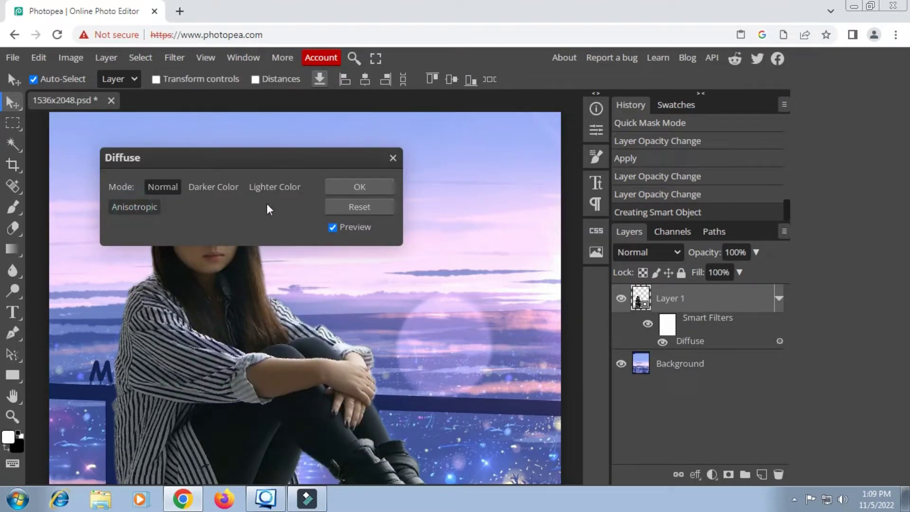
left_click(359, 187)
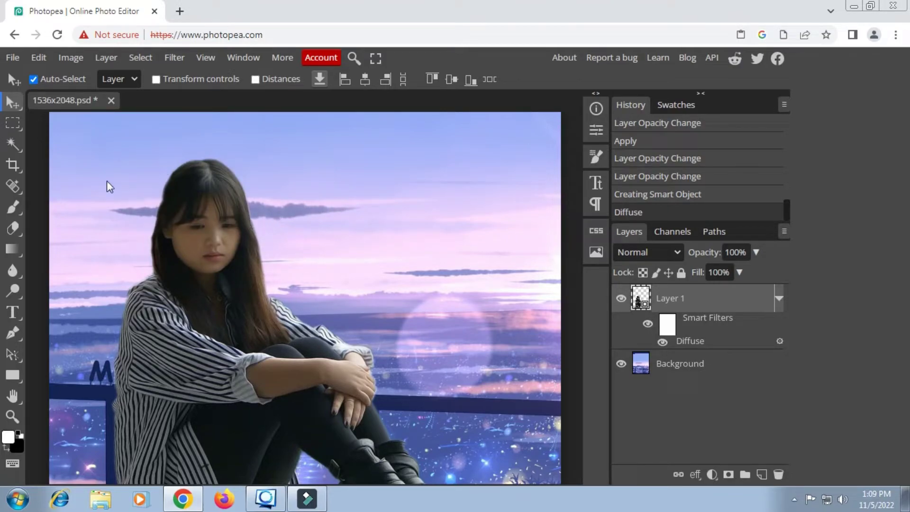
- Zoom in on the girl's face and toggle the Diffuse smart filter off and on to compare
left_click(12, 416)
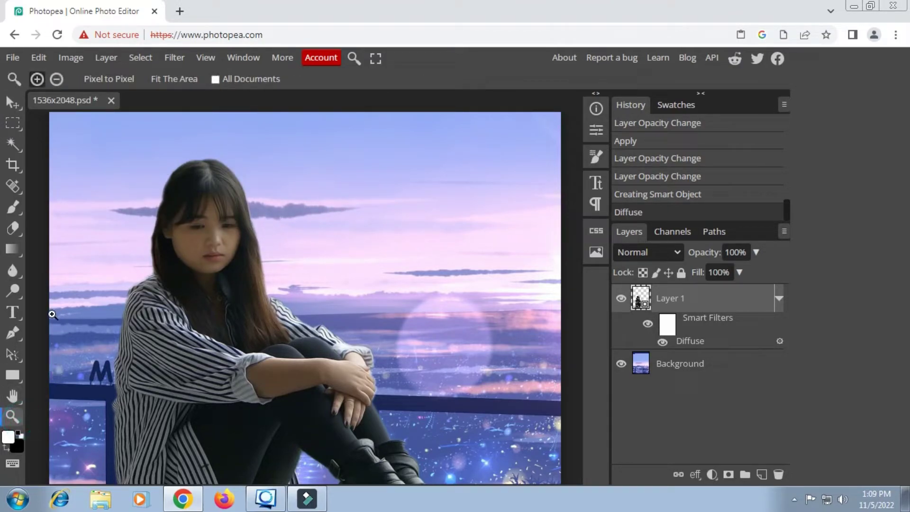
left_click(231, 279)
left_click(198, 252)
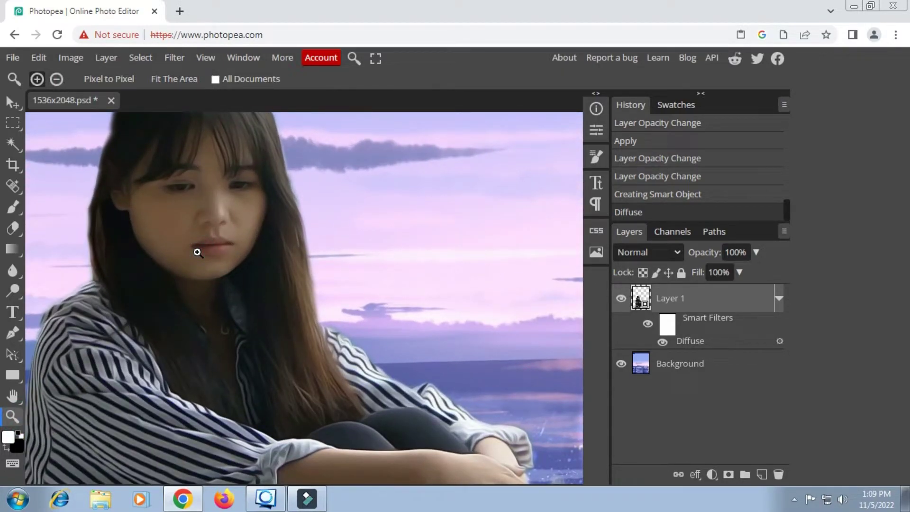
scroll(197, 253, "up", 2)
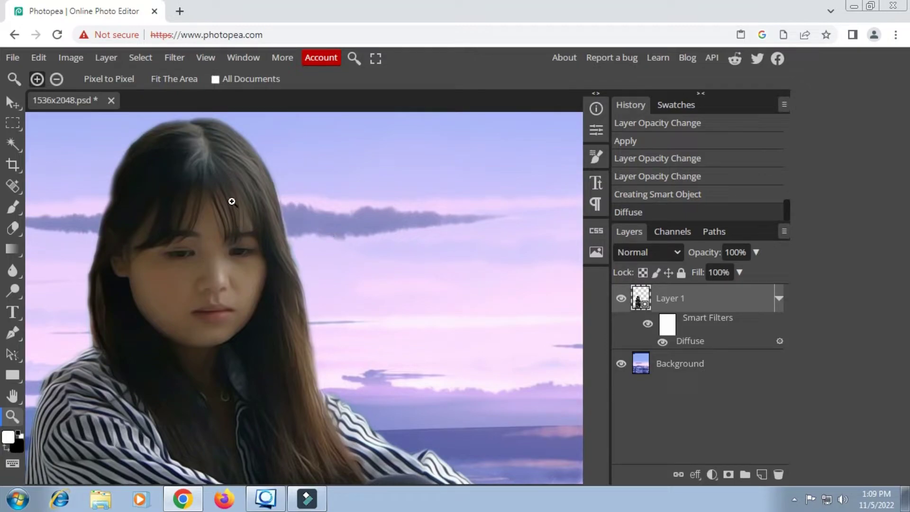
left_click(648, 326)
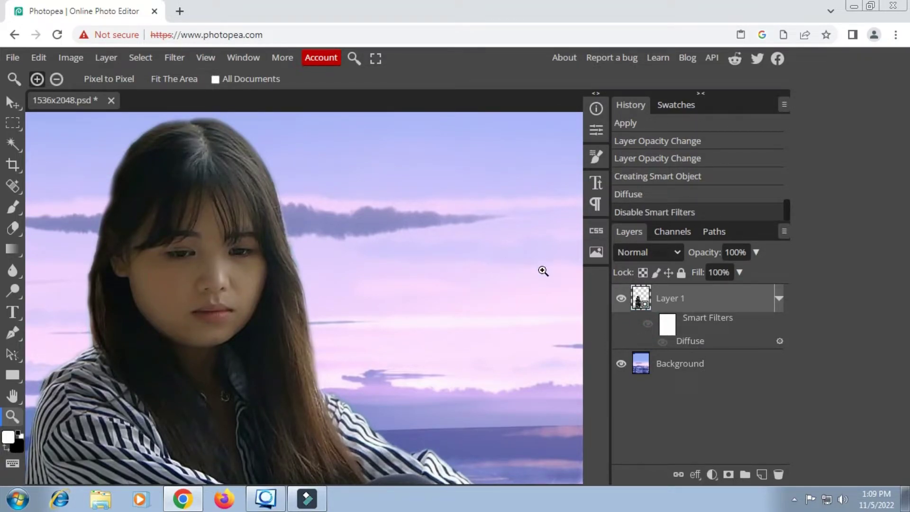
left_click(648, 324)
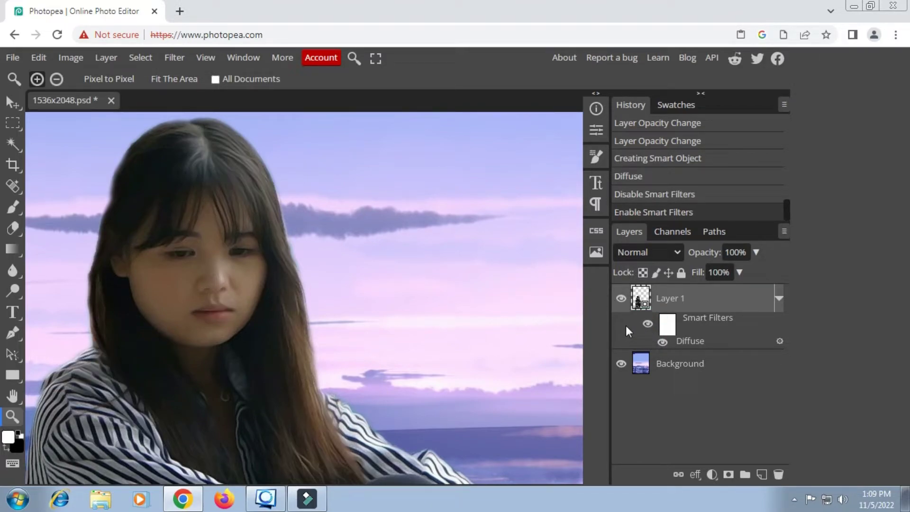
- Switch to the Brush tool with black as the foreground colour
right_click(16, 207)
left_click(102, 208)
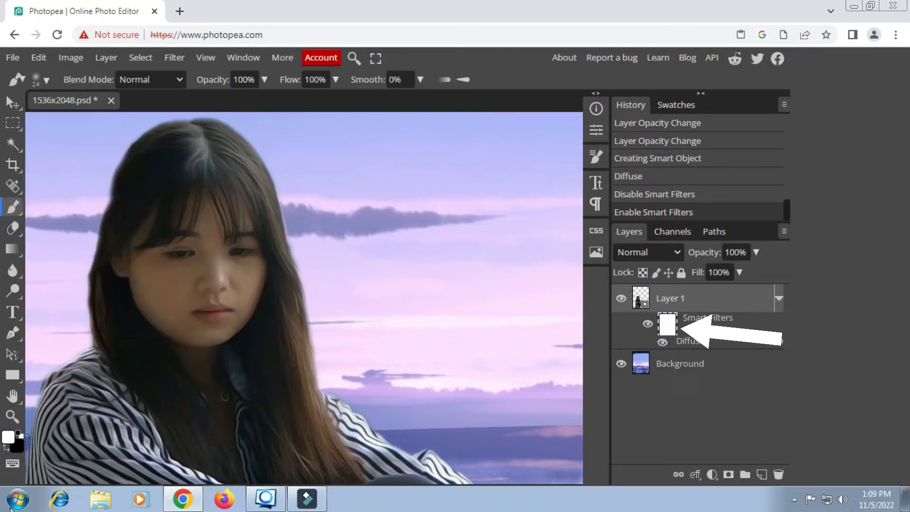
left_click(8, 437)
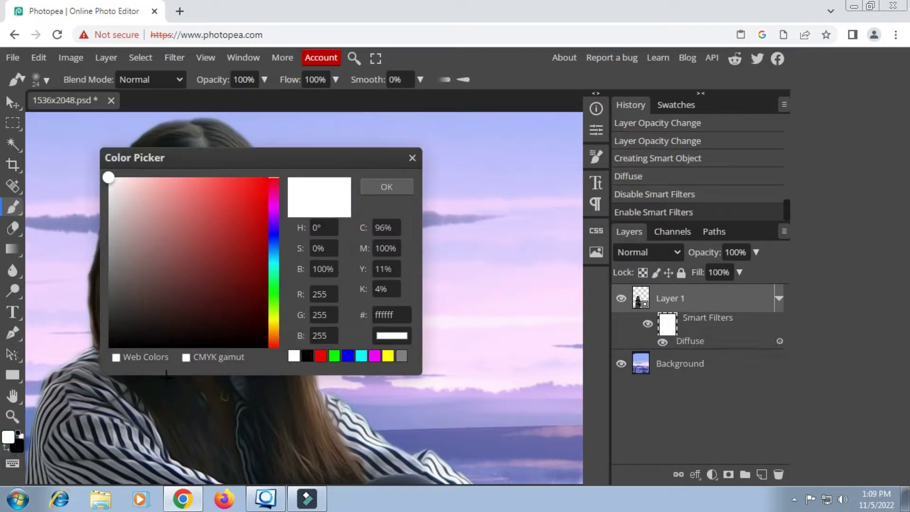
left_click_drag(160, 295, 102, 351)
left_click(380, 190)
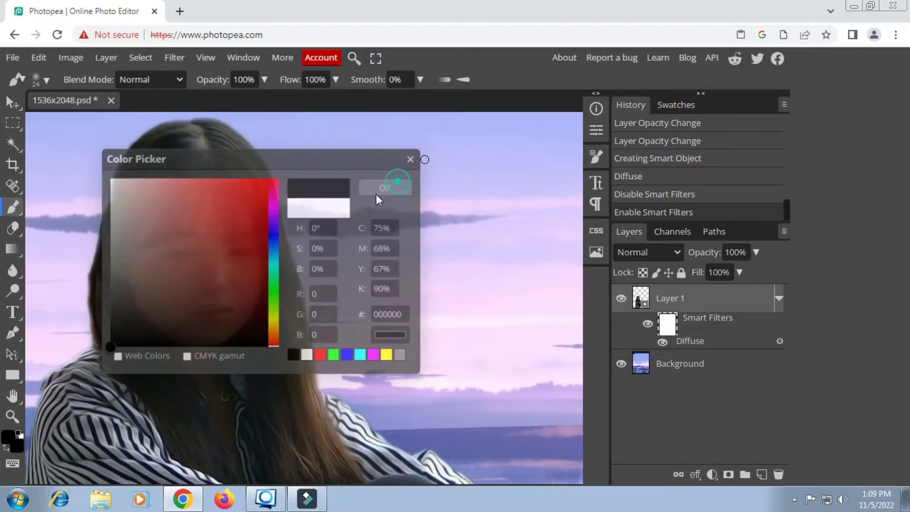
- Paint black on the filter mask over the girl's eye and fingernail
left_click_drag(192, 254, 175, 254)
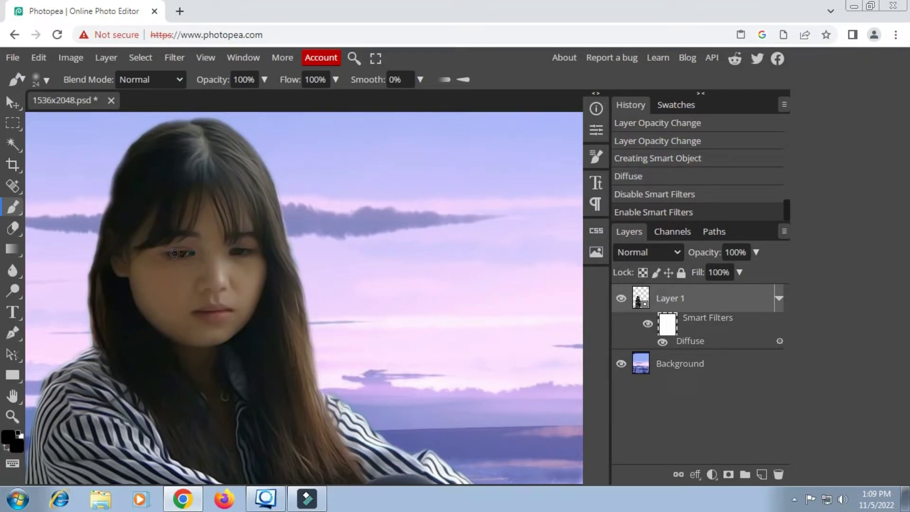
left_click_drag(232, 251, 242, 256)
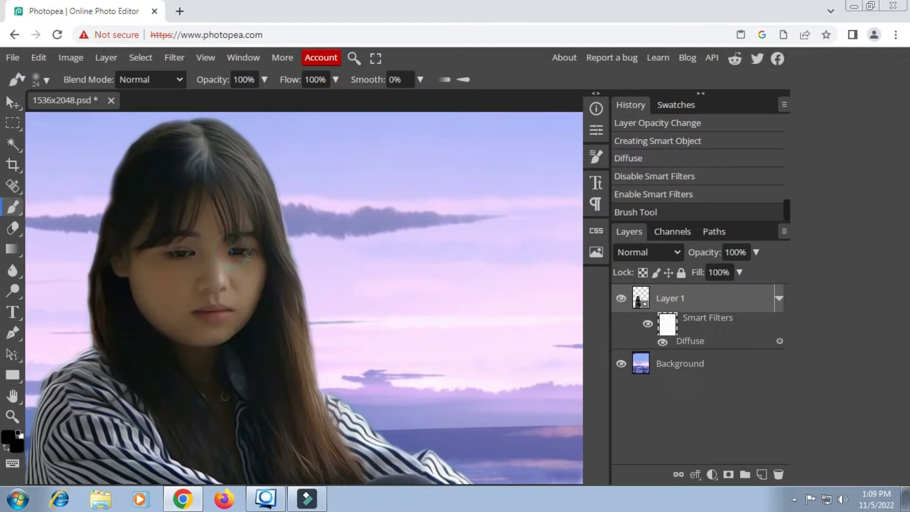
scroll(247, 259, "down", 2)
scroll(247, 259, "down", 1)
scroll(247, 259, "down", 2)
scroll(247, 259, "down", 2)
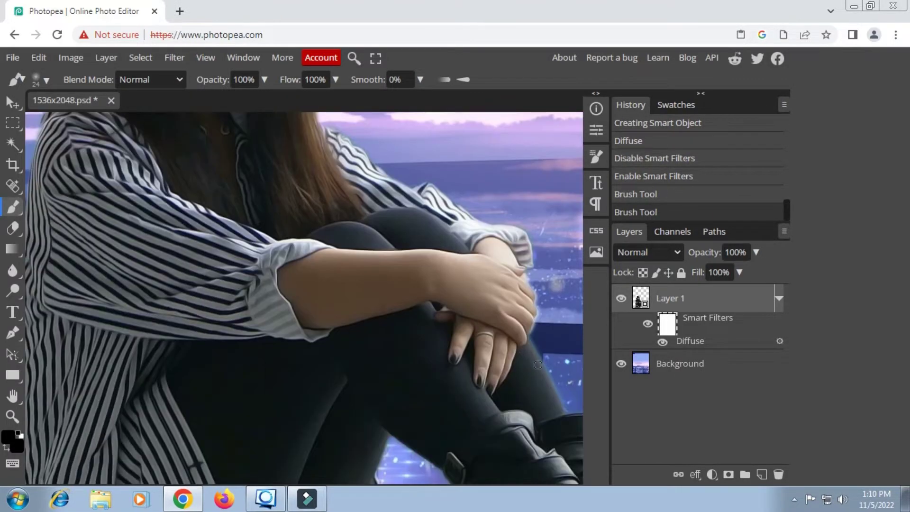
left_click_drag(459, 356, 491, 388)
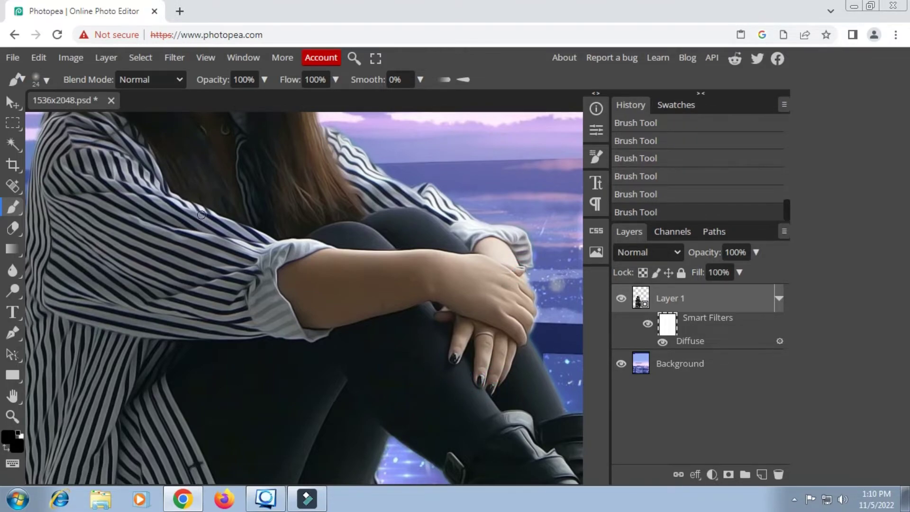
scroll(205, 214, "up", 3)
scroll(215, 183, "up", 2)
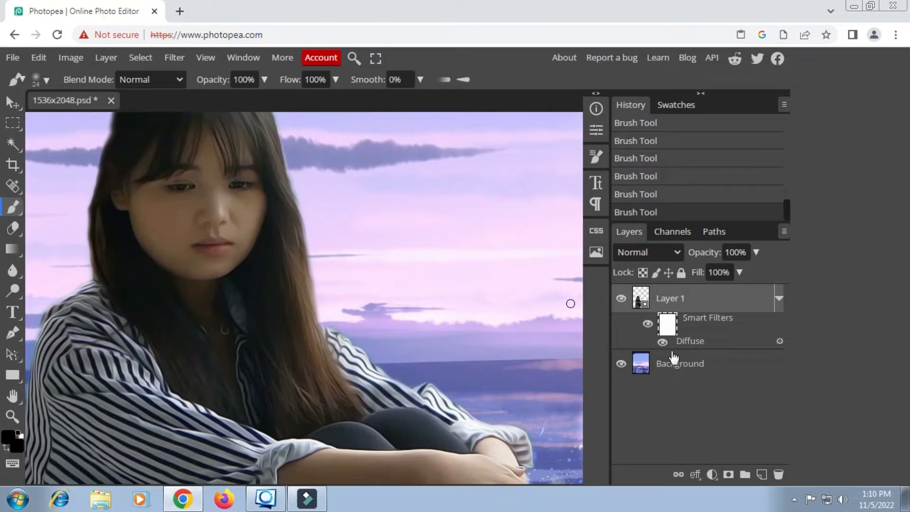
scroll(219, 223, "up", 2)
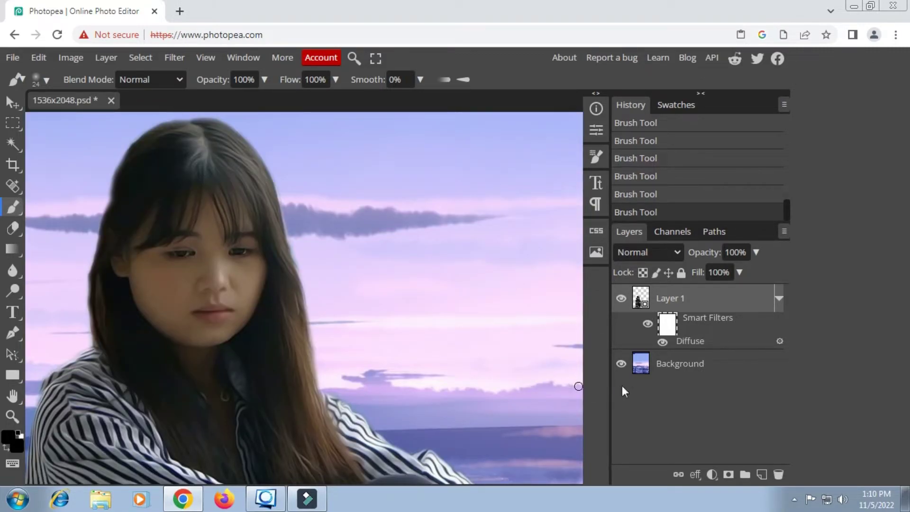
- Convert Layer 1 to a smart object and apply an Oil Paint smart filter
right_click(744, 301)
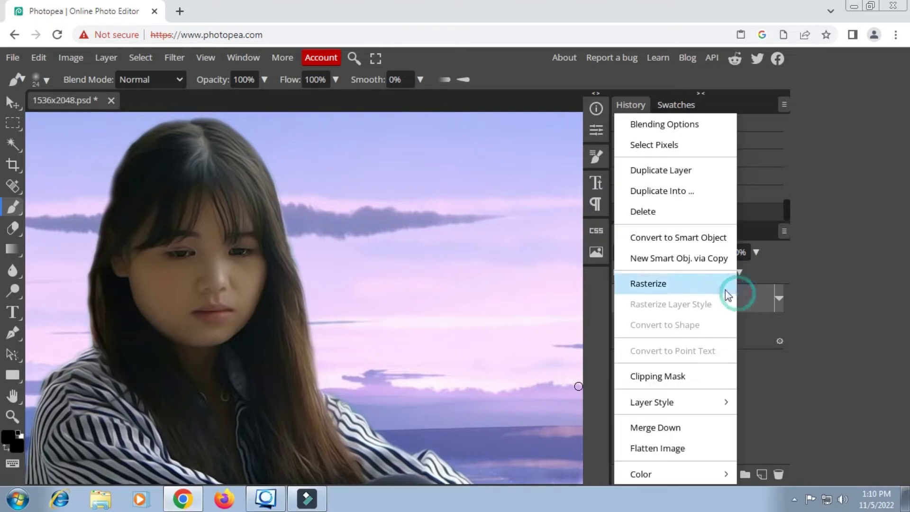
left_click(618, 246)
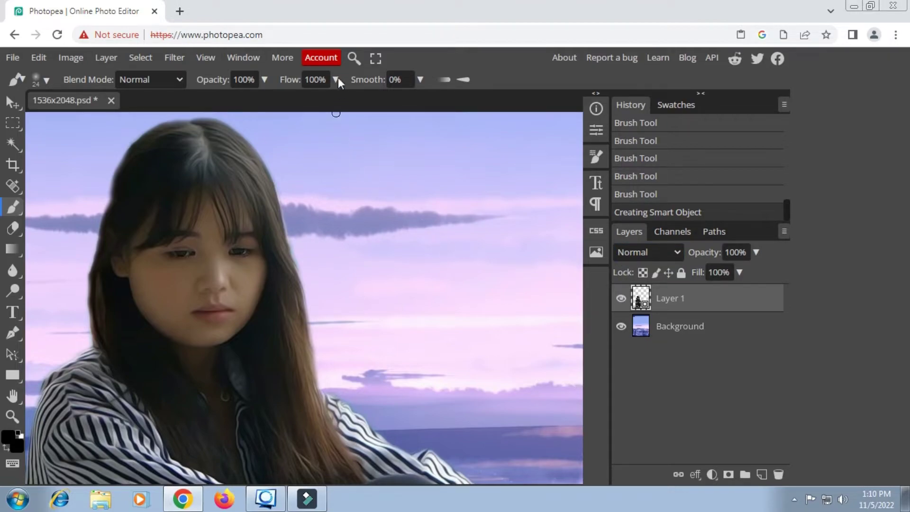
left_click(175, 58)
mouse_move(189, 335)
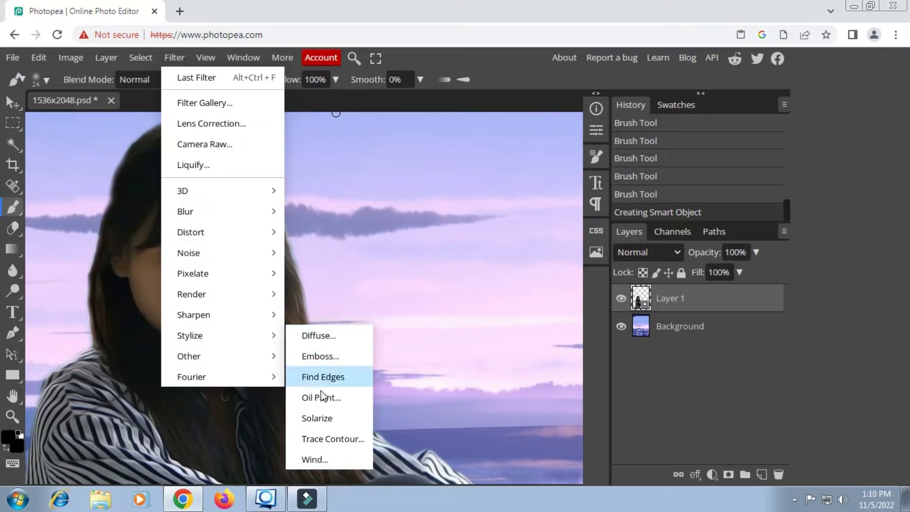
left_click(321, 398)
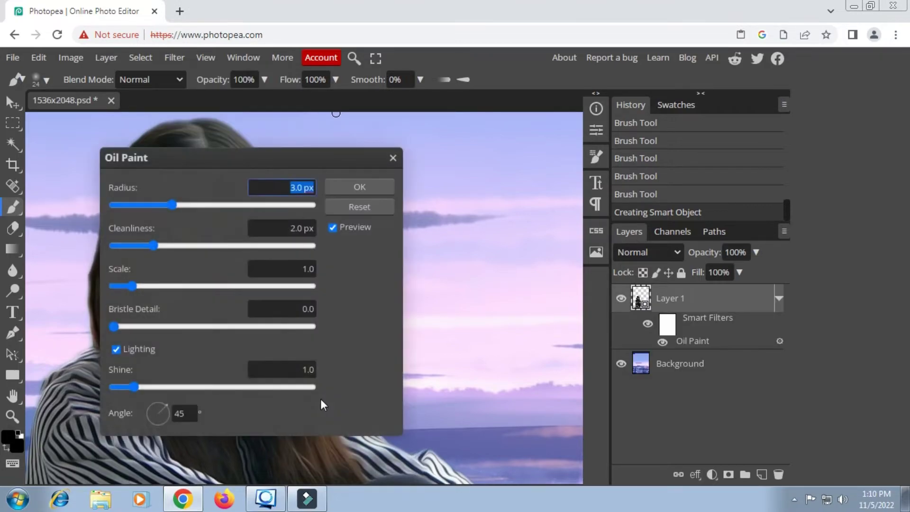
left_click_drag(281, 163, 583, 180)
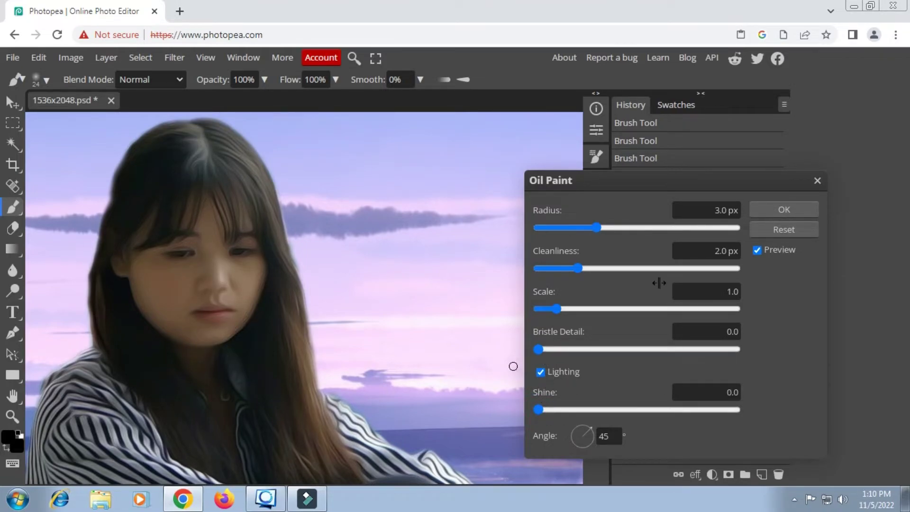
left_click(789, 208)
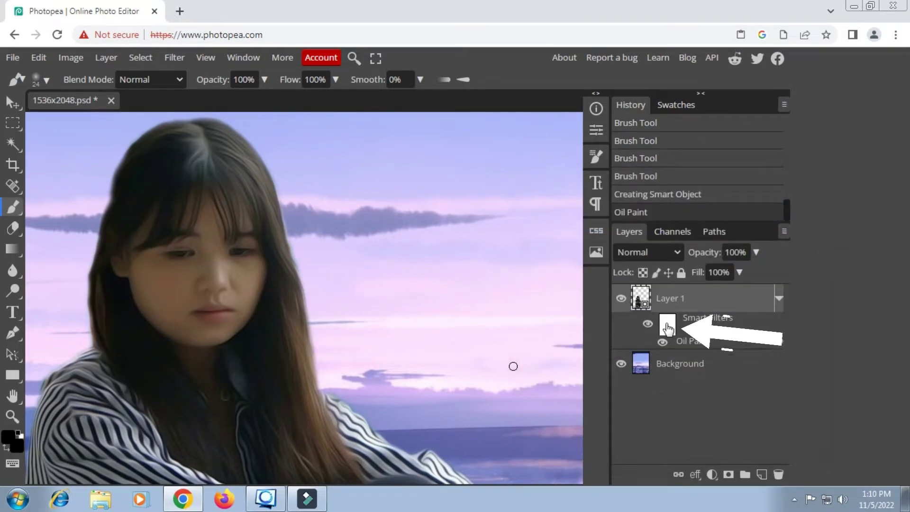
- Mask the Oil Paint filter off the girl's eyes, lips, nose, hand and ring
left_click(667, 324)
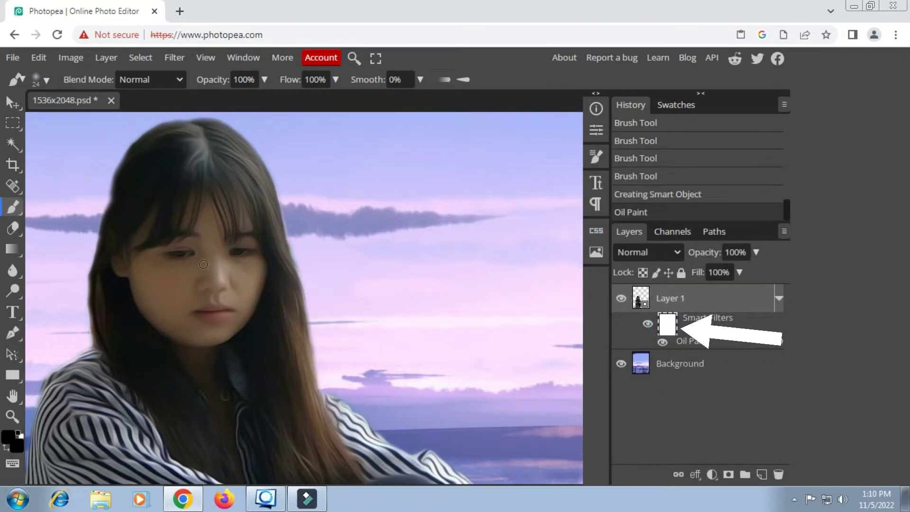
left_click_drag(188, 258, 235, 237)
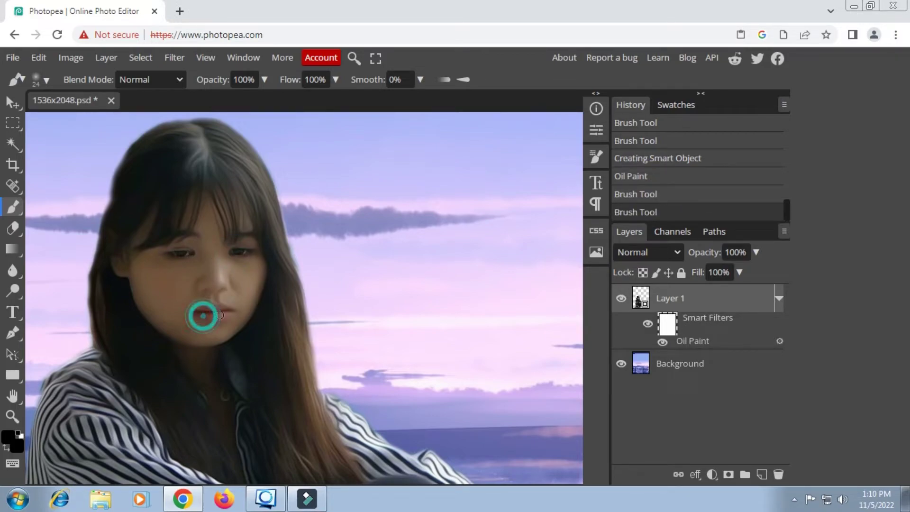
mouse_move(201, 315)
left_mouse_down()
mouse_move(220, 304)
mouse_move(198, 290)
left_mouse_up()
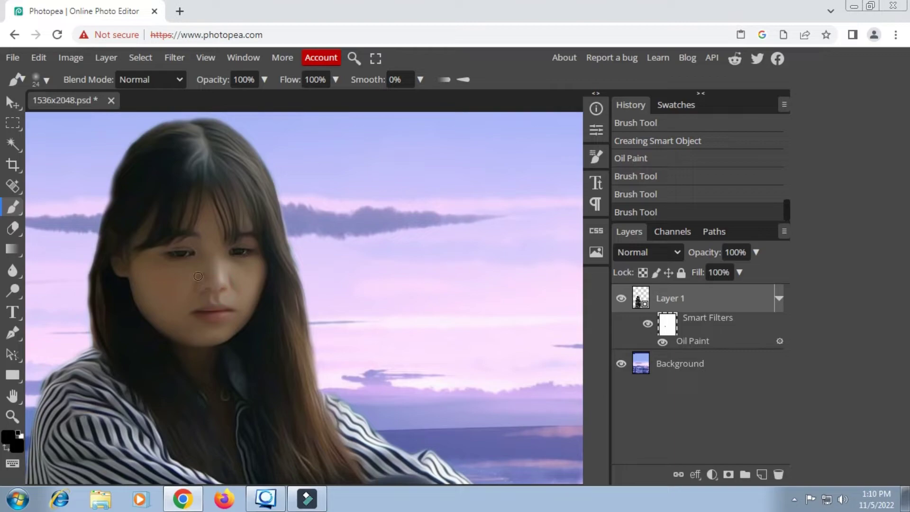
left_click(203, 293)
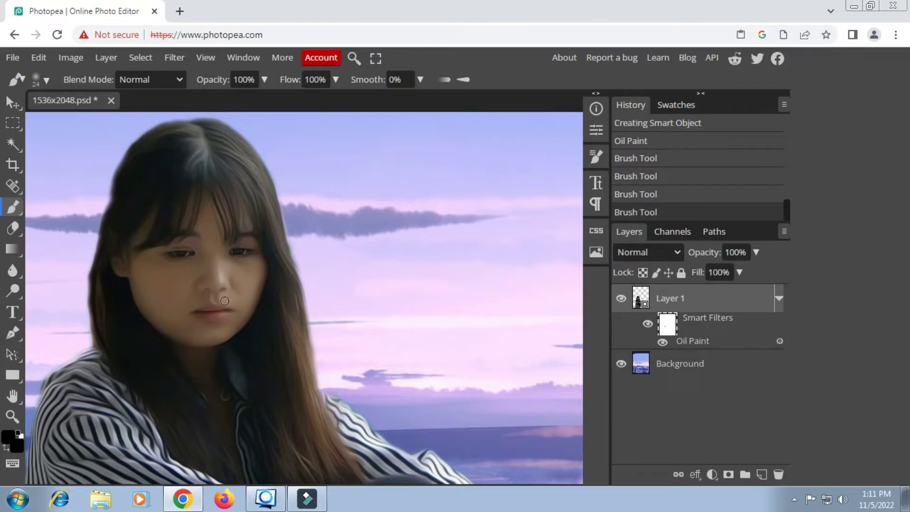
left_click_drag(223, 299, 208, 297)
scroll(517, 392, "down", 5)
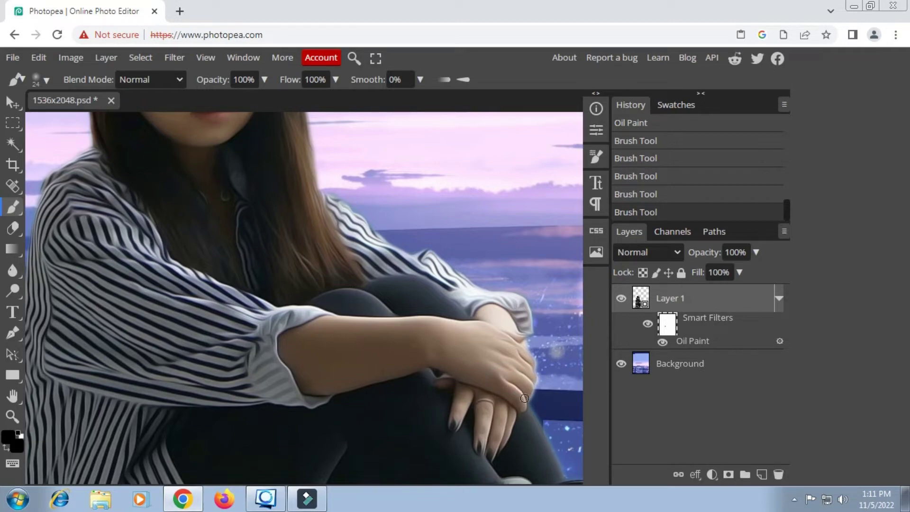
left_click_drag(524, 398, 515, 371)
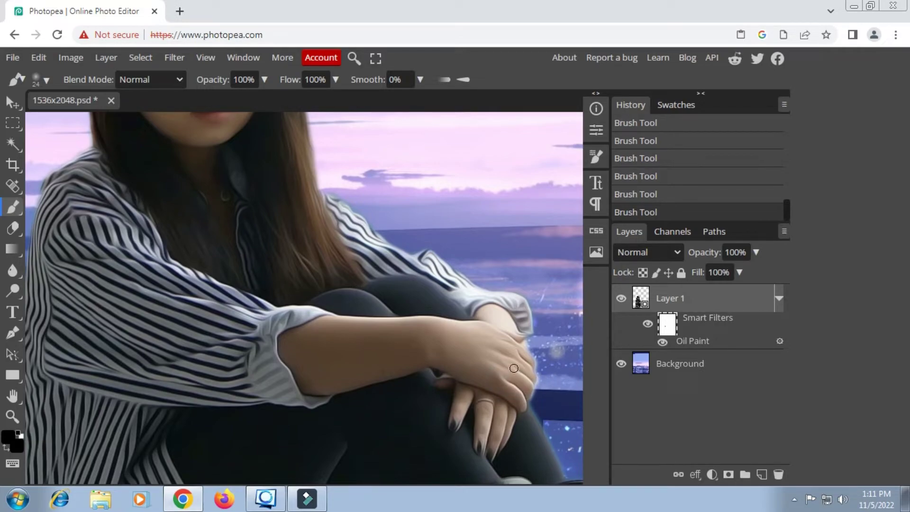
left_click(490, 402)
left_click(516, 335)
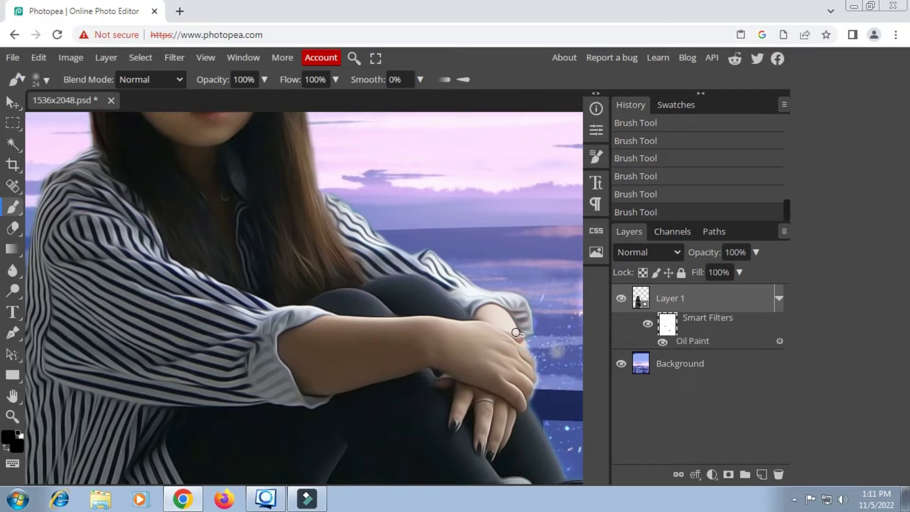
scroll(516, 331, "up", 3)
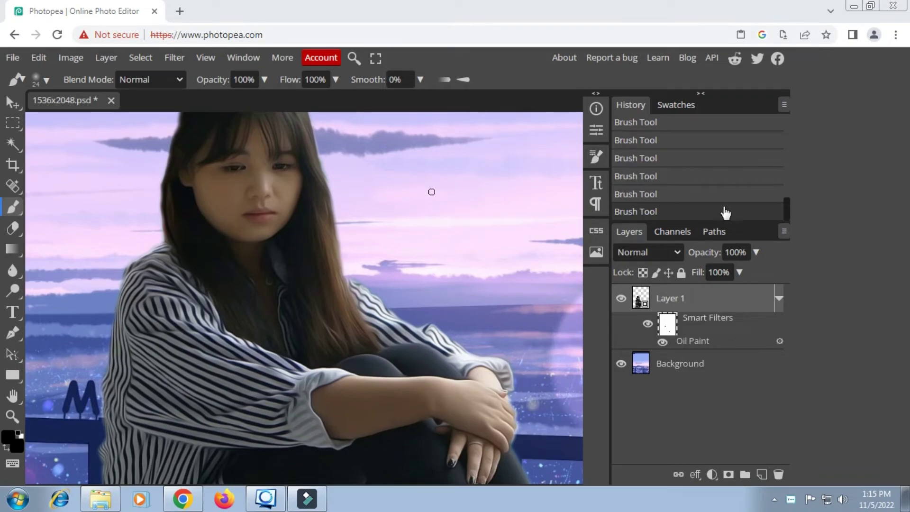
- Rasterize the girl's layer and add a Color Balance adjustment layer
right_click(727, 304)
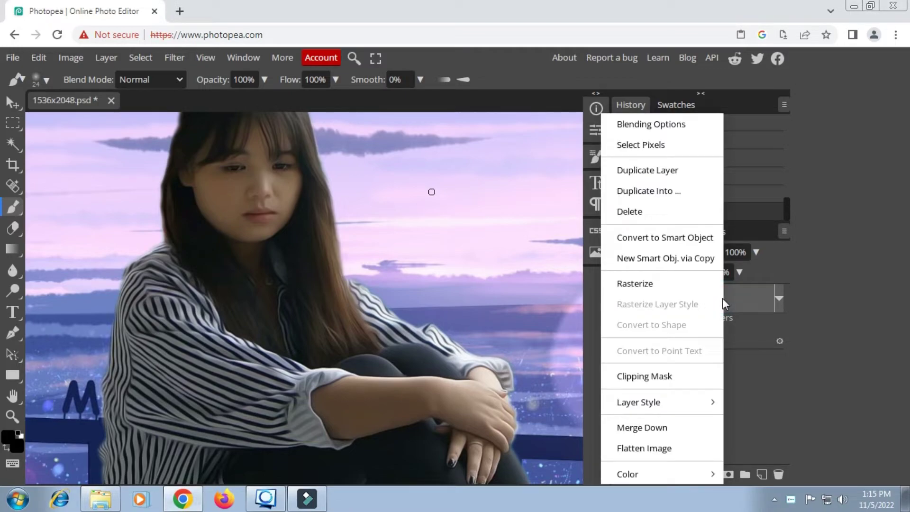
left_click(611, 283)
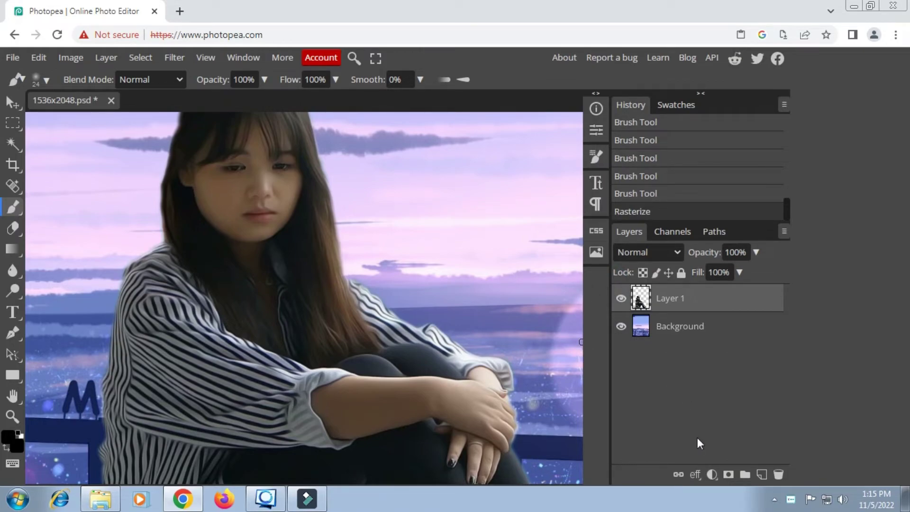
left_click(713, 476)
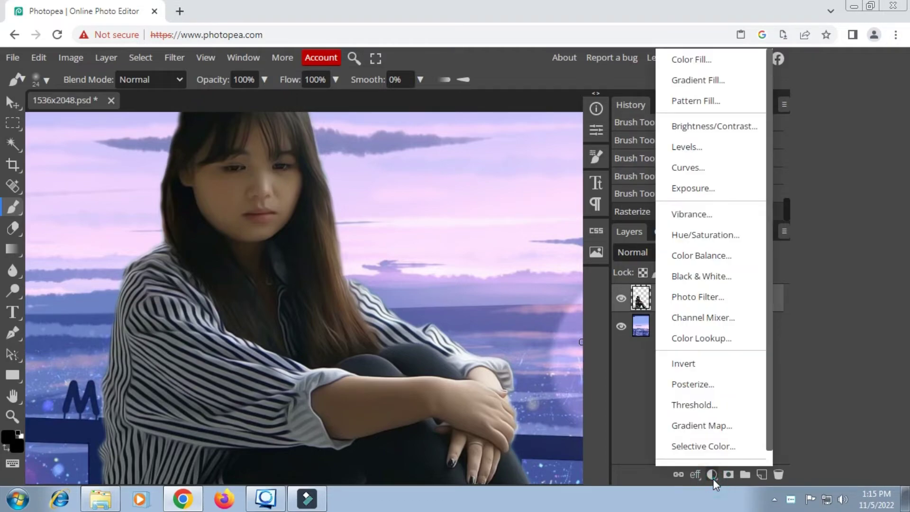
left_click(633, 105)
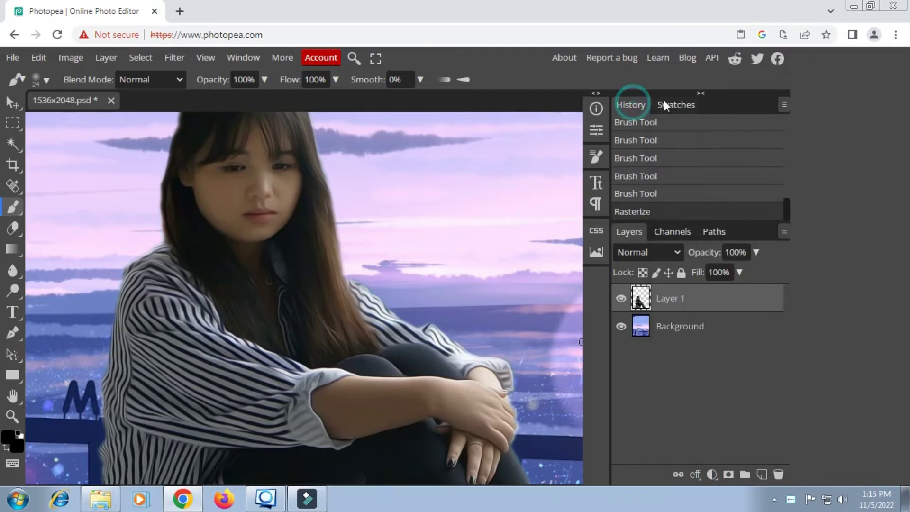
left_click(674, 102)
left_click(711, 476)
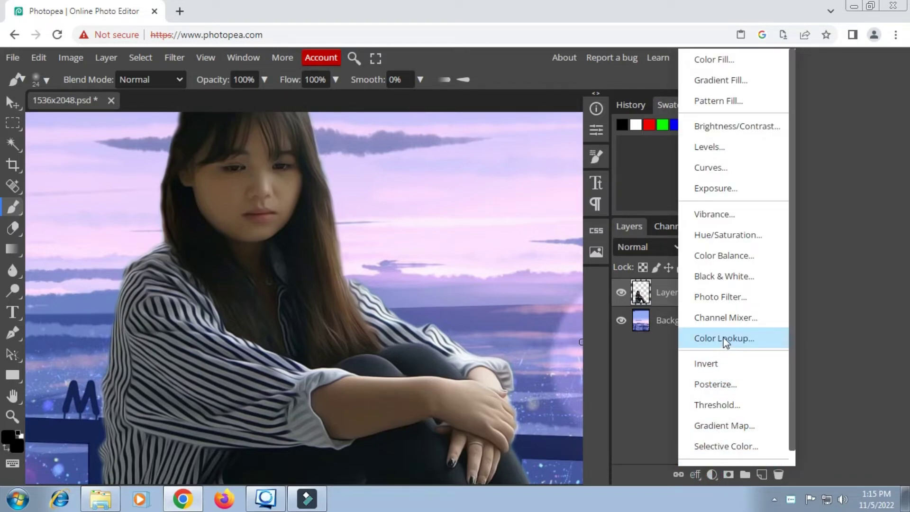
left_click(735, 257)
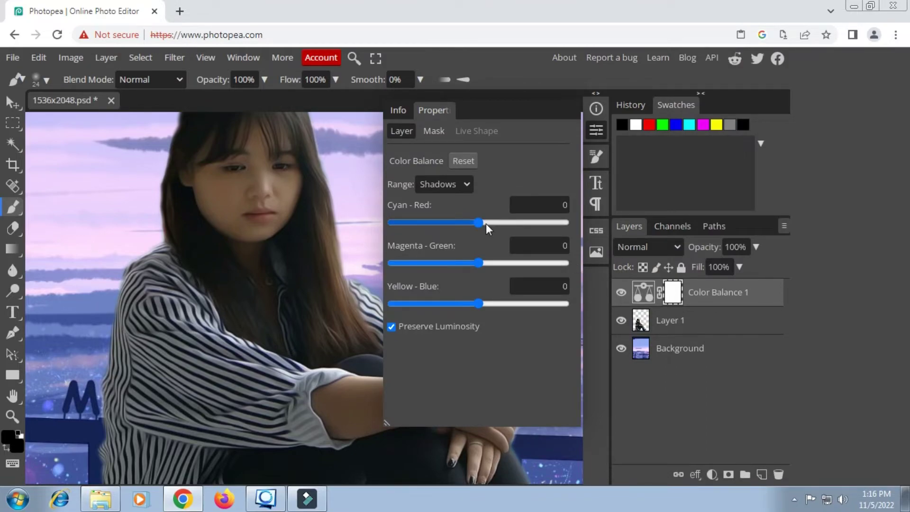
- Adjust the Color Balance shadows sliders toward cyan and magenta
left_click_drag(486, 224, 511, 223)
left_click_drag(478, 264, 464, 263)
left_click_drag(479, 304, 482, 303)
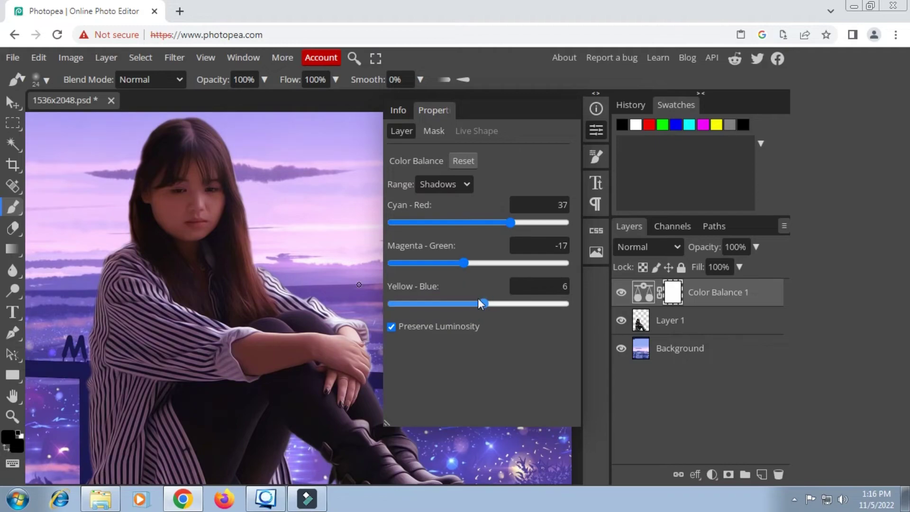
left_click_drag(465, 263, 454, 264)
left_click_drag(511, 223, 504, 223)
scroll(246, 219, "down", 2)
left_click_drag(483, 303, 445, 303)
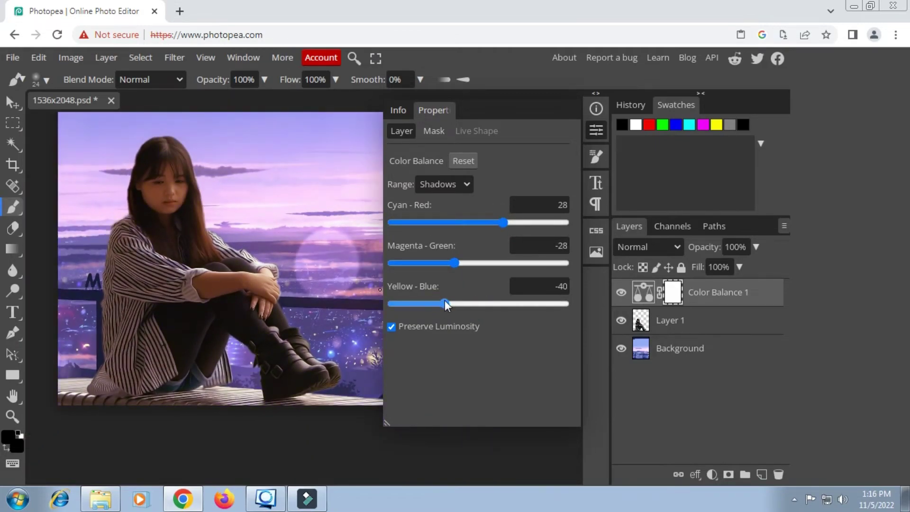
left_click(493, 306)
left_click_drag(504, 223, 466, 223)
mouse_move(455, 263)
left_mouse_down()
mouse_move(470, 263)
mouse_move(446, 263)
left_mouse_up()
- Clip Color Balance 1 to Layer 1 and finish shadows at -13, -48, 14
right_click(715, 293)
left_click(644, 374)
mouse_move(466, 223)
left_mouse_down()
mouse_move(493, 223)
mouse_move(459, 223)
left_mouse_up()
left_click_drag(497, 304, 491, 304)
left_click_drag(446, 264, 437, 264)
scroll(324, 267, "up", 1)
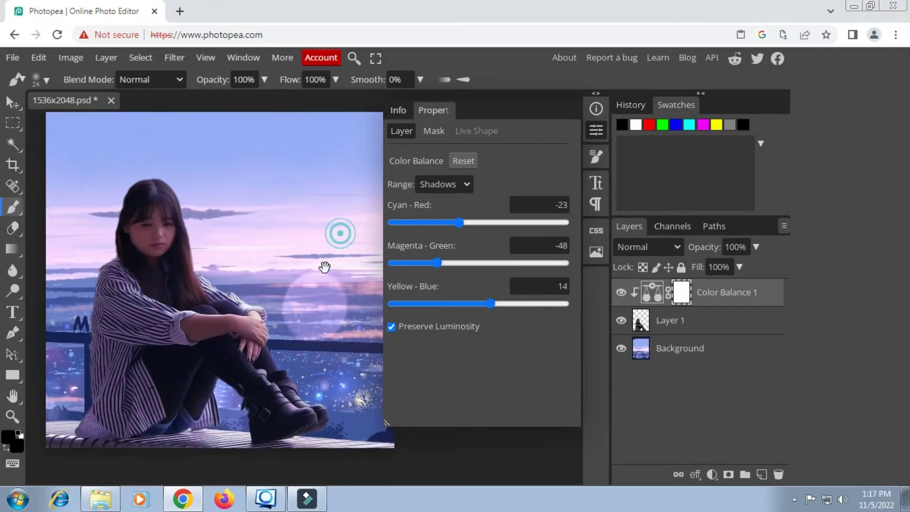
left_click_drag(459, 223, 456, 223)
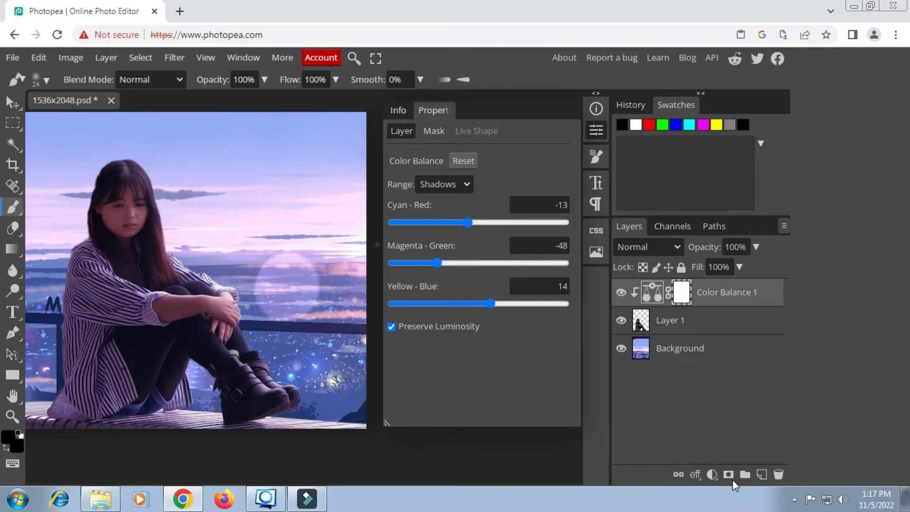
- Add a Gradient Map adjustment with its black stop moved to 50%
left_click(712, 474)
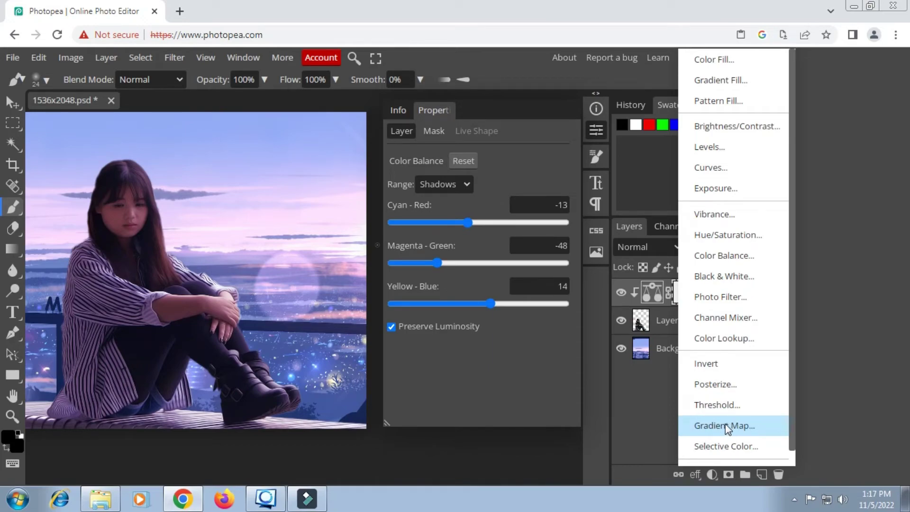
left_click(748, 427)
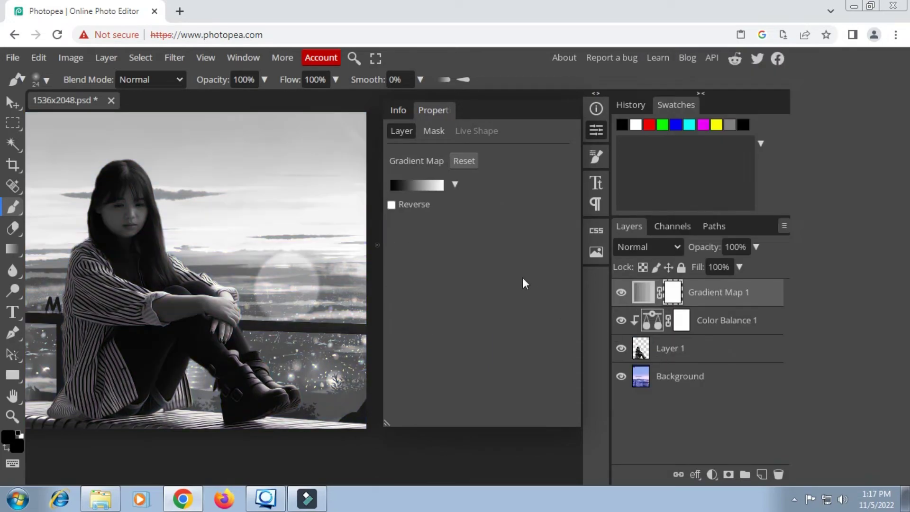
left_click(423, 186)
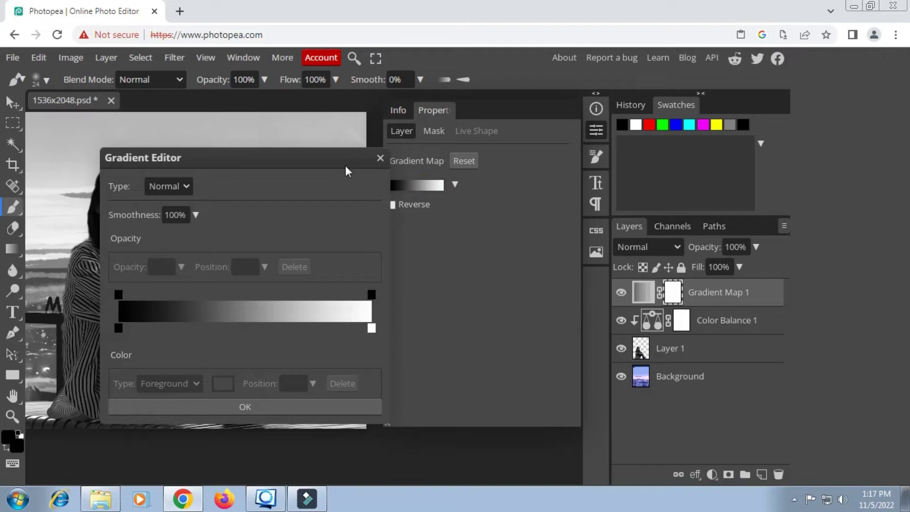
left_click_drag(332, 169, 687, 175)
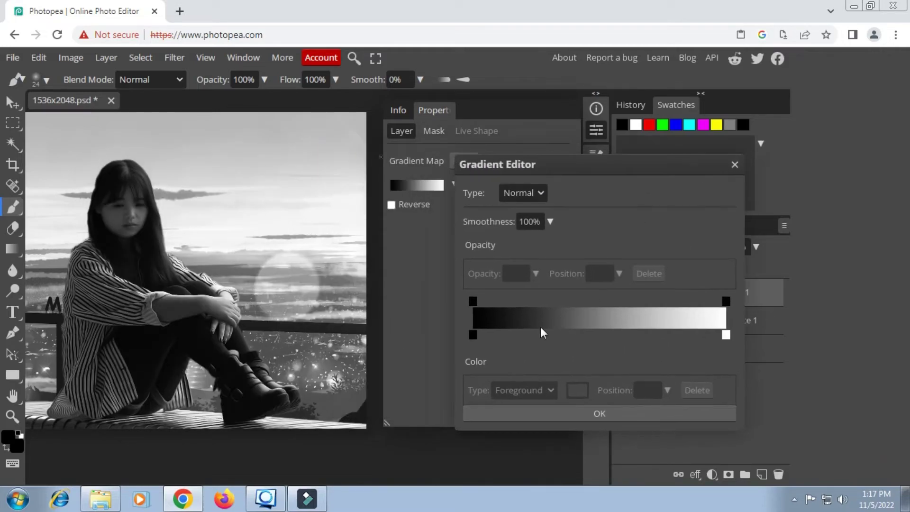
left_click(473, 335)
mouse_move(539, 341)
left_mouse_down()
mouse_move(634, 337)
mouse_move(601, 338)
left_mouse_up()
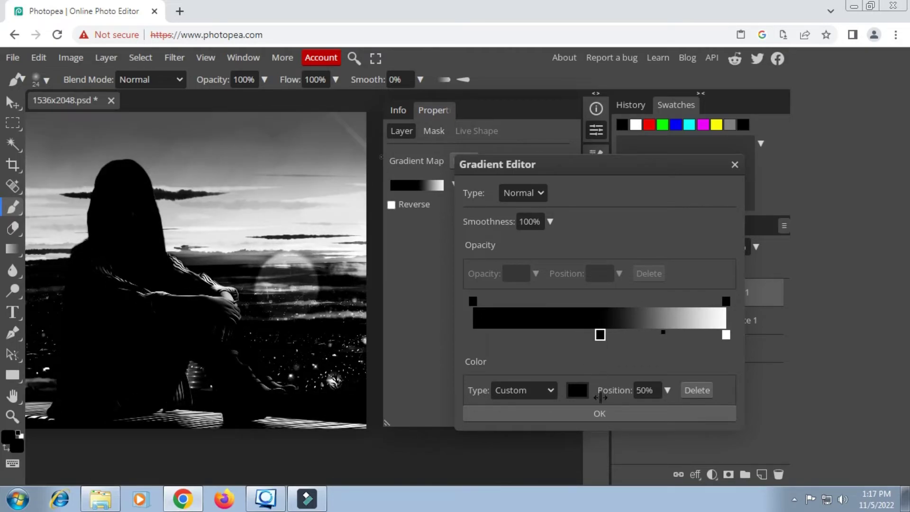
left_click(602, 416)
- Clip Gradient Map 1 to the girl, blend it in Screen mode at about 50% opacity
right_click(708, 296)
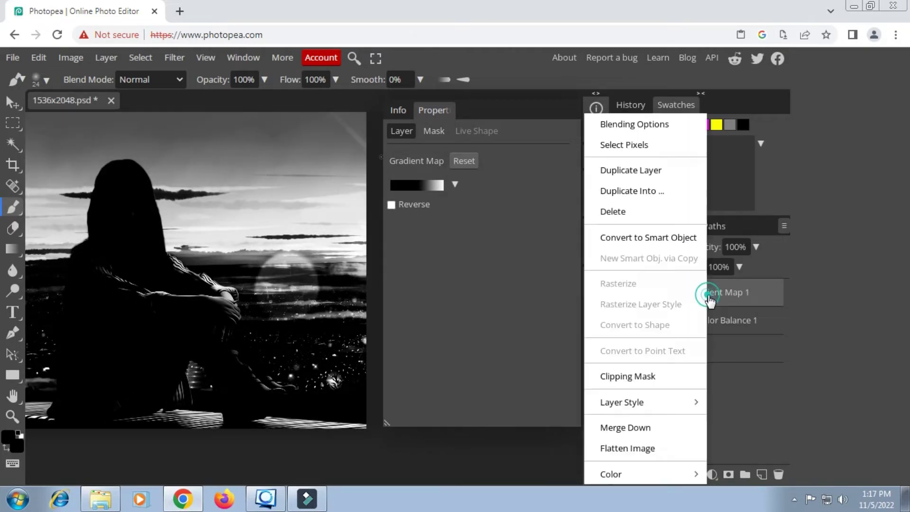
left_click(628, 377)
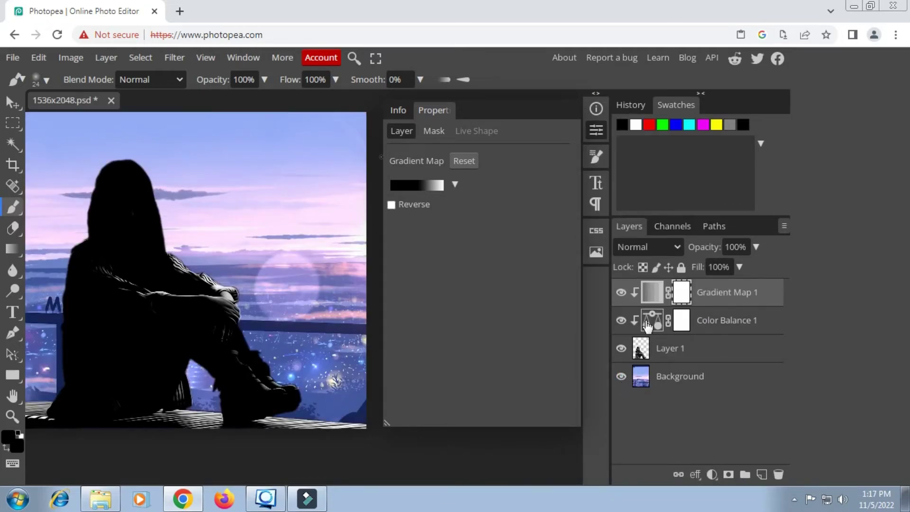
left_click(676, 252)
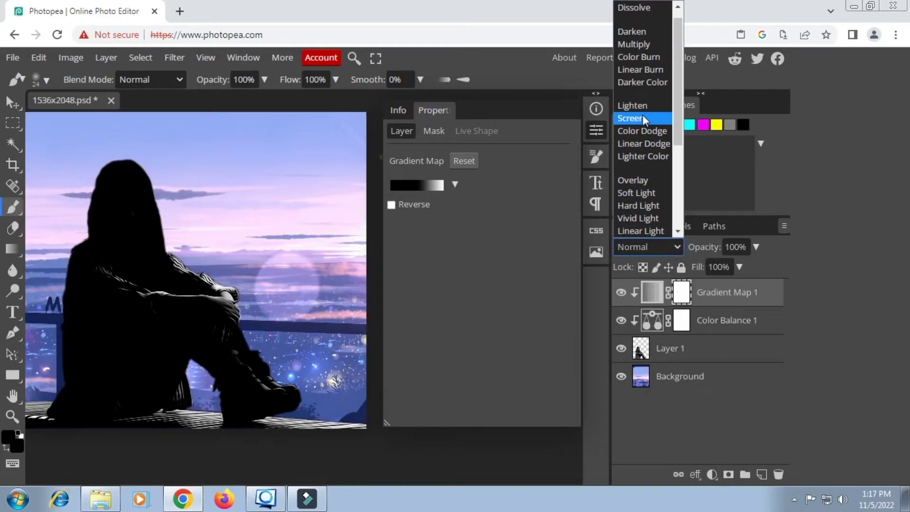
left_click(645, 123)
left_click(621, 293)
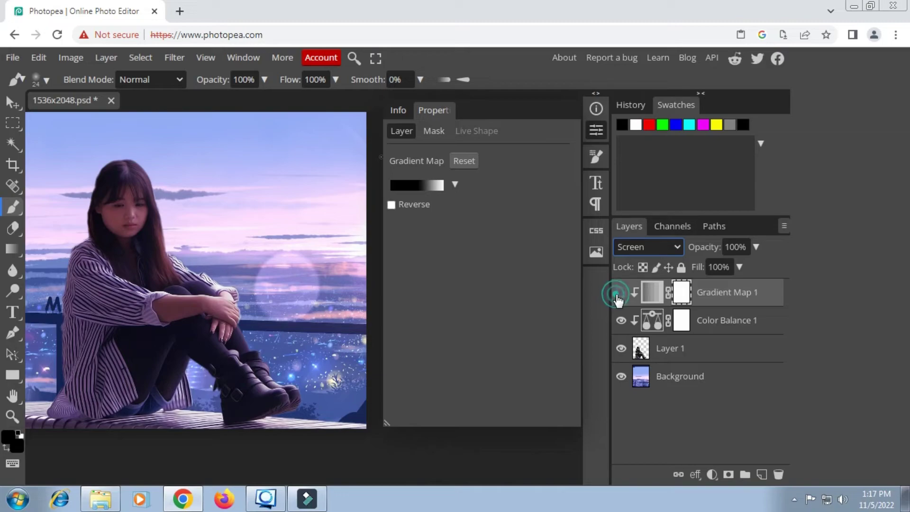
left_click(620, 295)
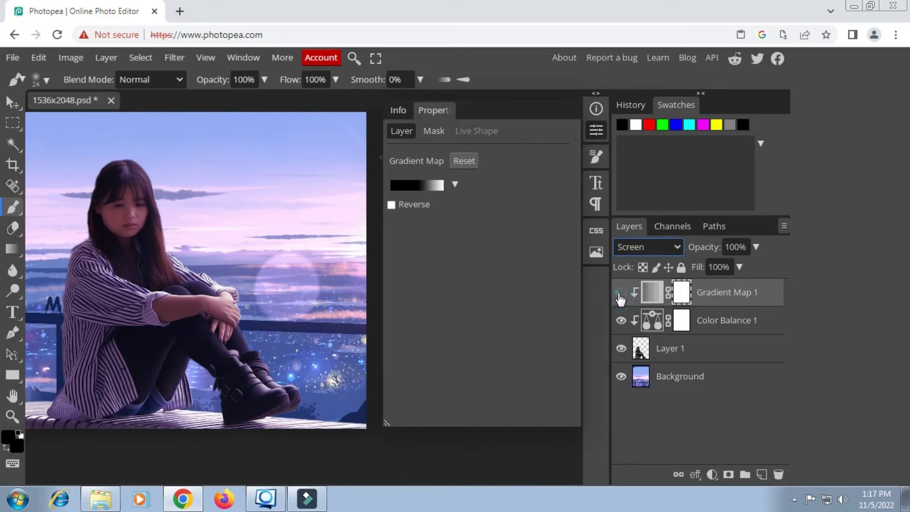
left_click(621, 294)
left_click(620, 295)
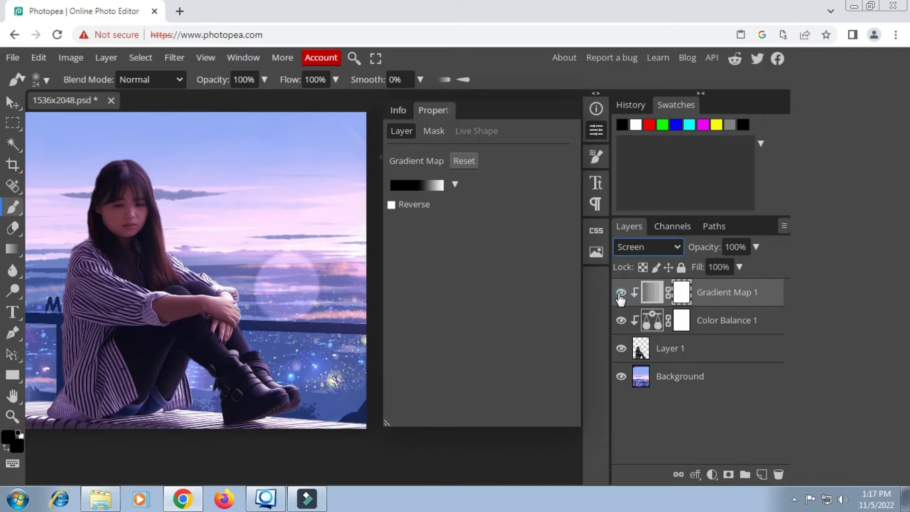
left_click(756, 247)
left_click_drag(727, 267, 725, 267)
- Add a clipped Brightness/Contrast 1 layer with Brightness 41 and Contrast 0
left_click(712, 475)
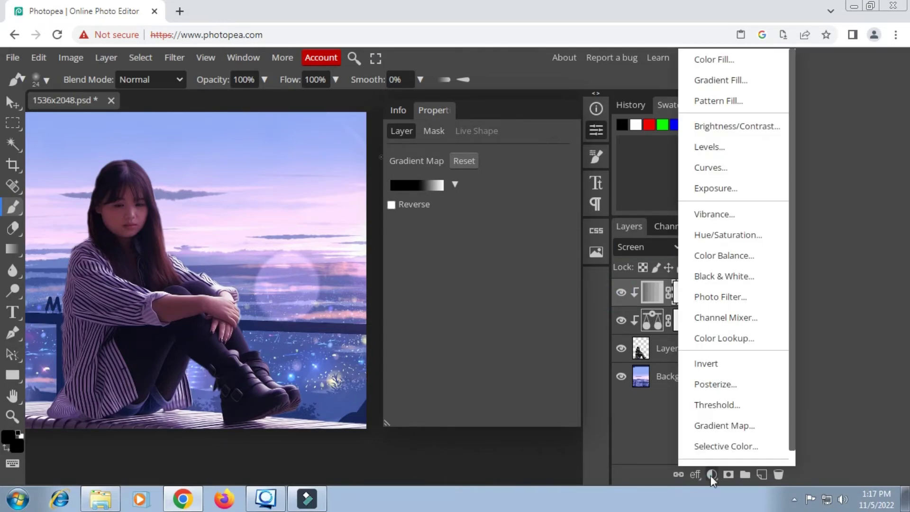
left_click(740, 127)
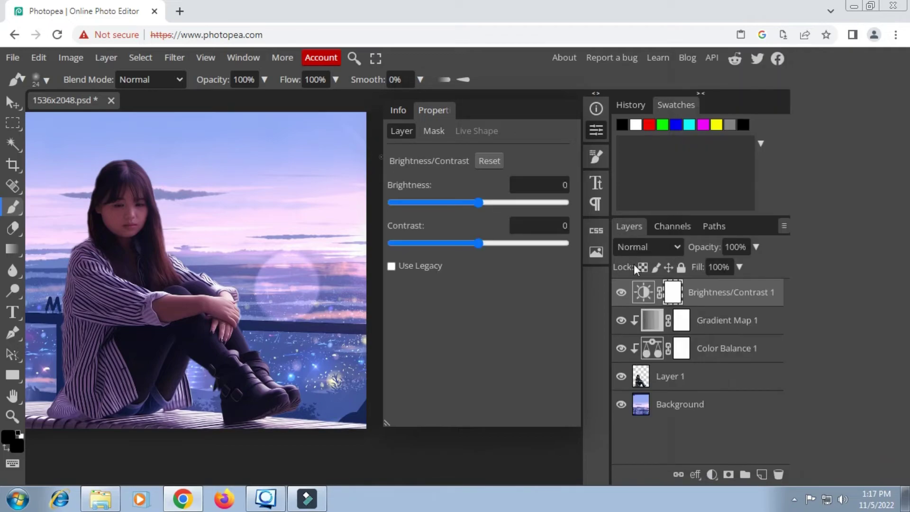
right_click(713, 298)
left_click(625, 377)
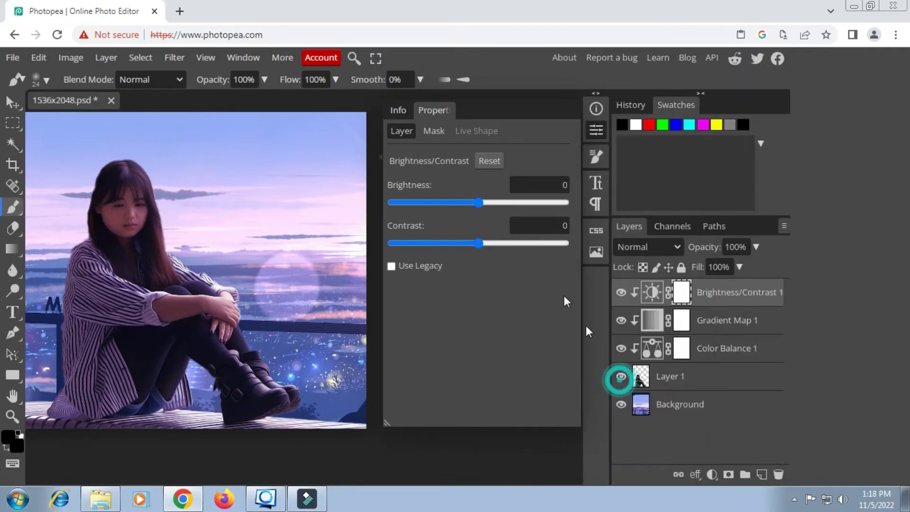
left_click_drag(480, 203, 503, 210)
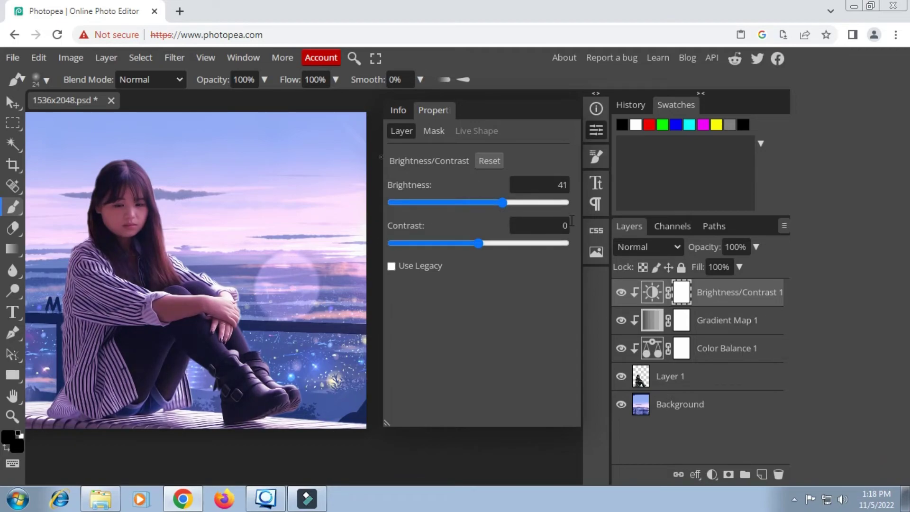
left_click(602, 128)
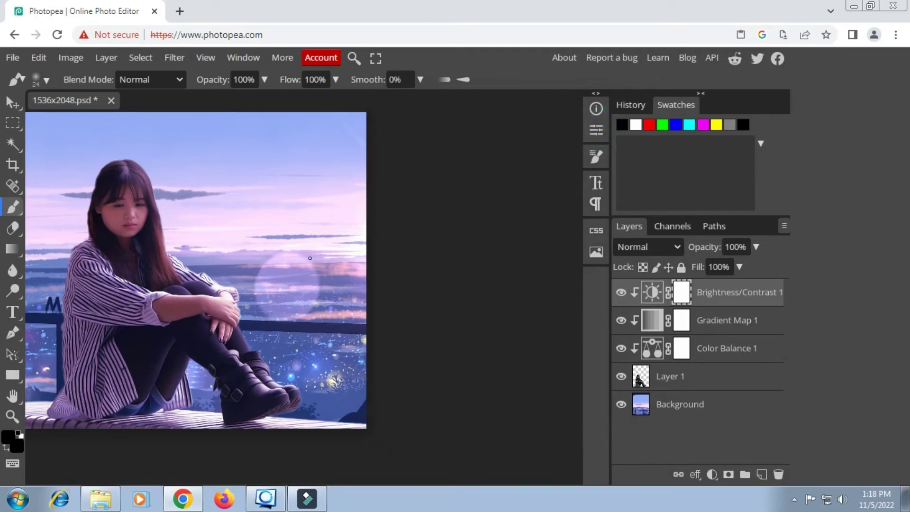
- Select every layer from Background to Brightness/Contrast 1 and merge them into one
left_click_drag(177, 245, 300, 245)
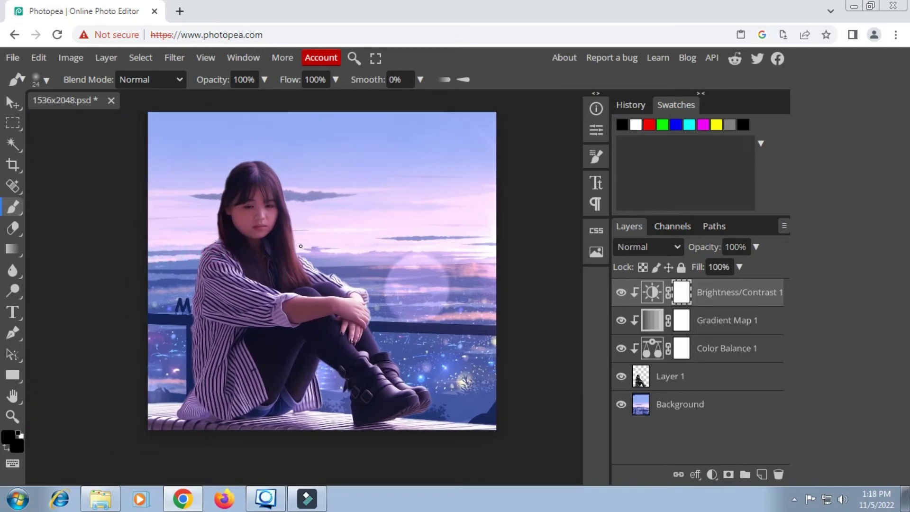
scroll(300, 245, "up", 3)
scroll(300, 245, "down", 2)
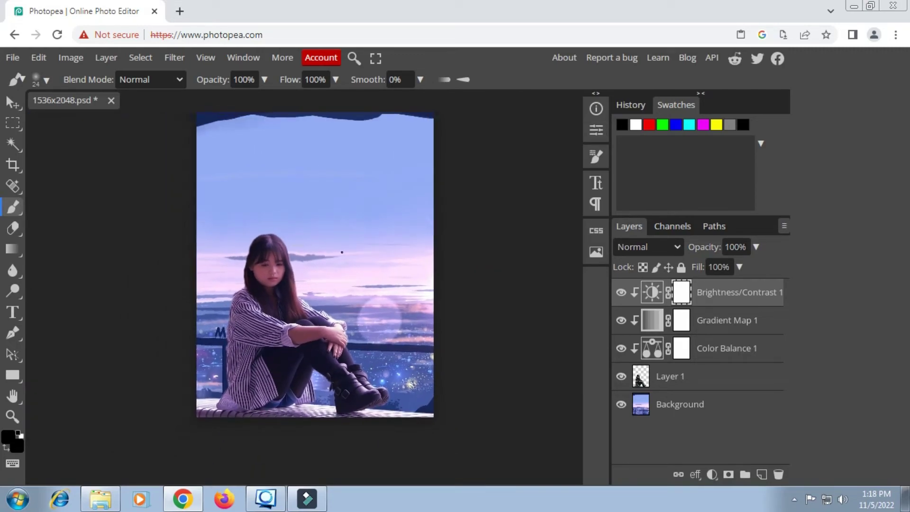
left_click(697, 402)
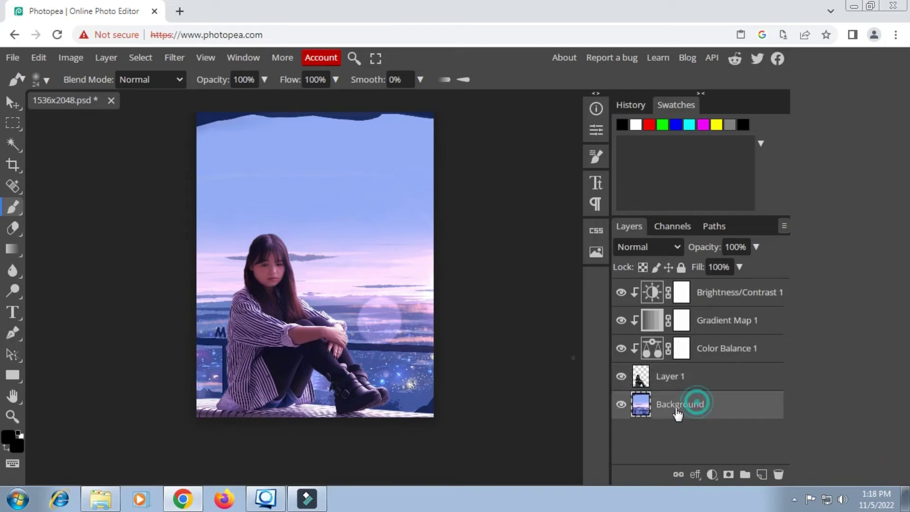
left_click(11, 463)
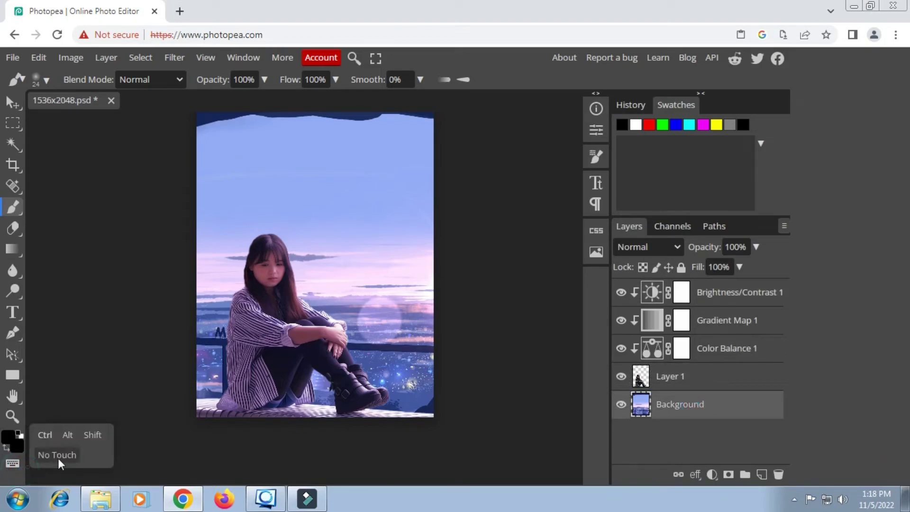
left_click(97, 434)
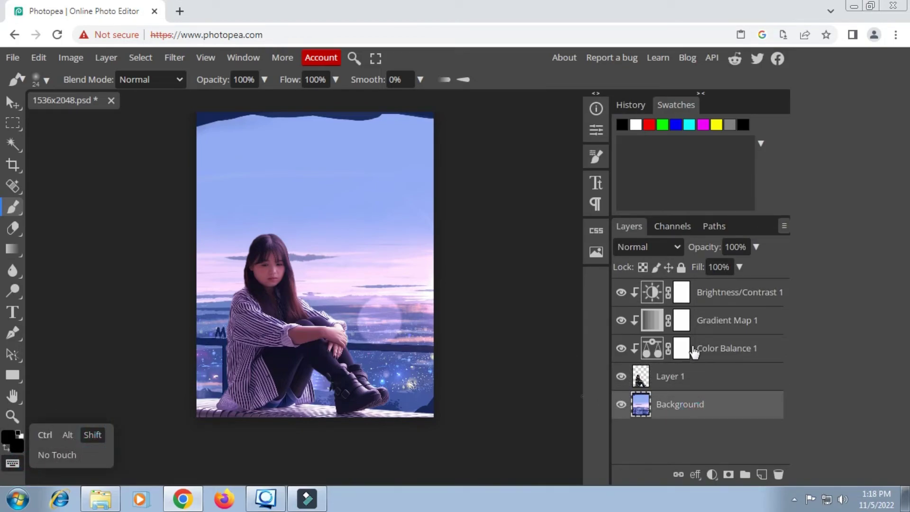
left_click(719, 295)
right_click(707, 314)
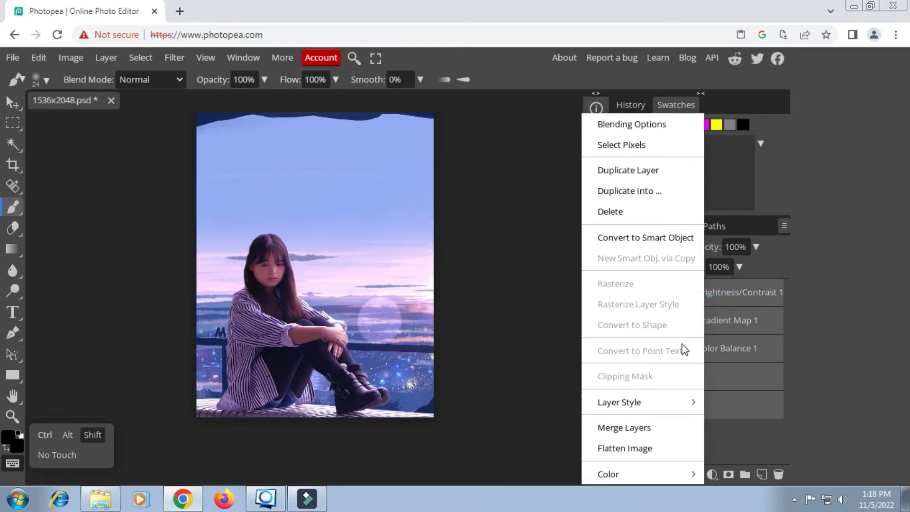
left_click(639, 429)
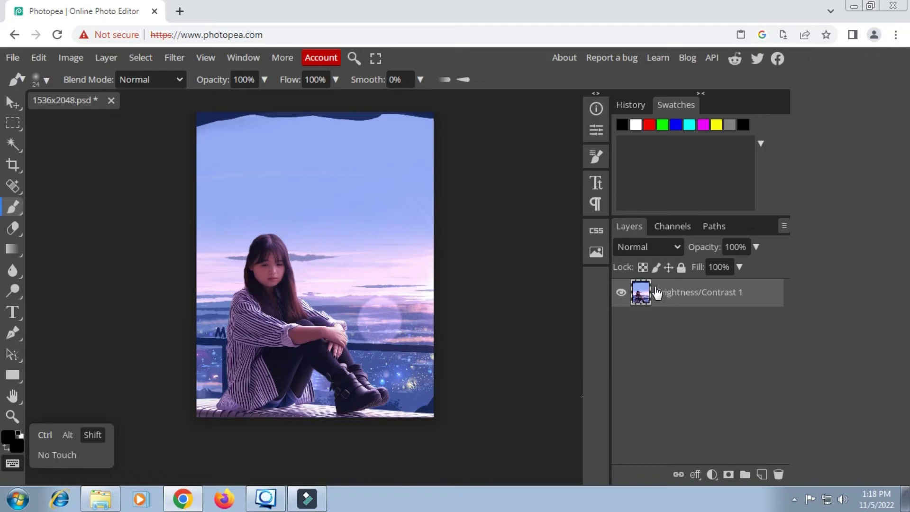
left_click(622, 293)
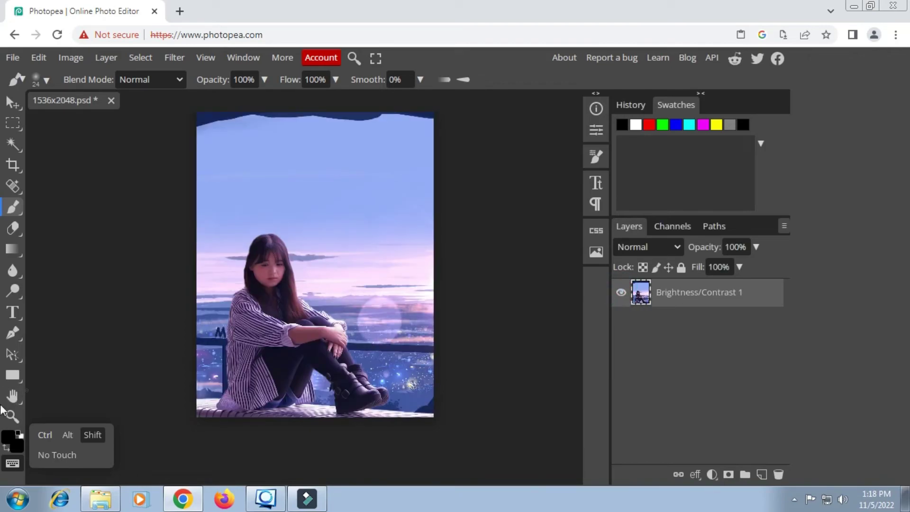
left_click(93, 435)
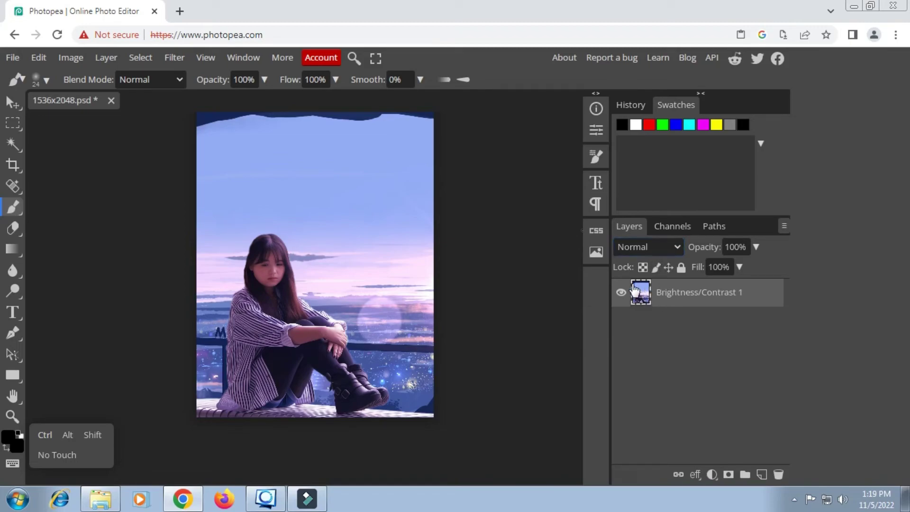
left_click(180, 58)
- In Camera Raw, try Temperature and Tint values and set Vibrance to 17
left_click(197, 142)
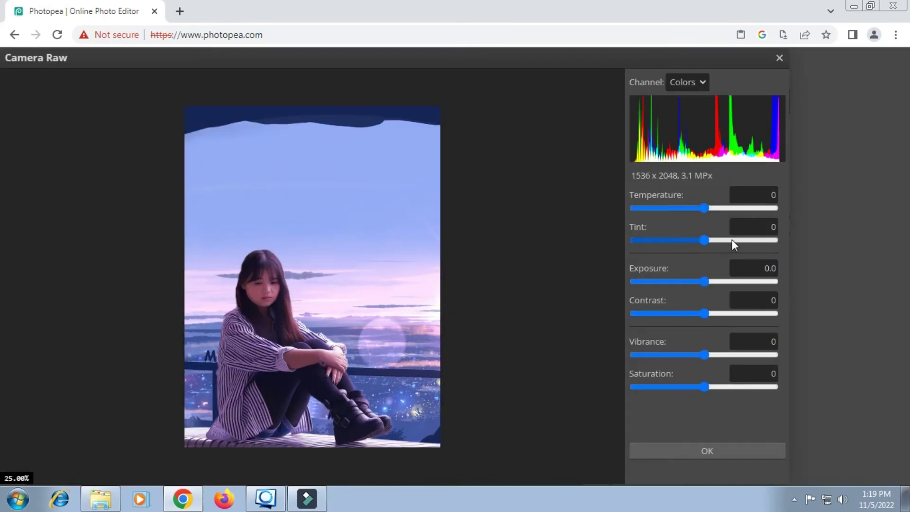
left_click(732, 240)
left_click(714, 206)
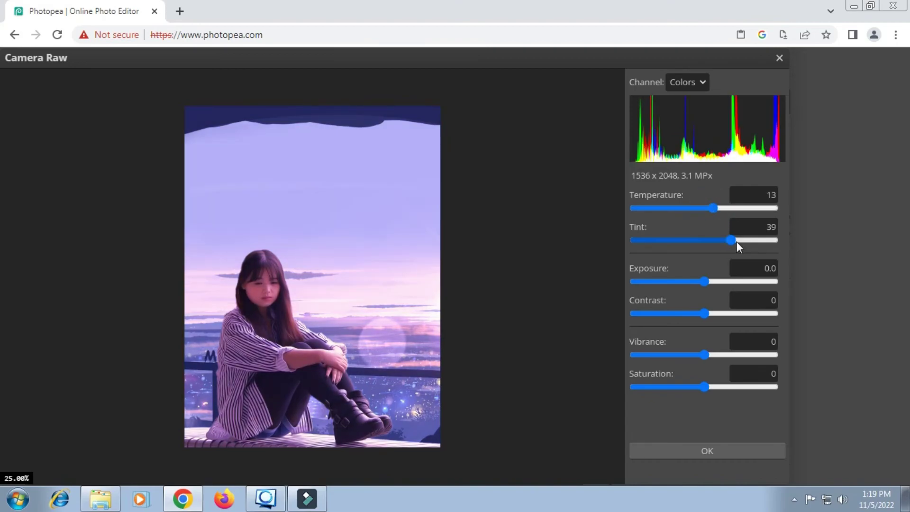
left_click(716, 355)
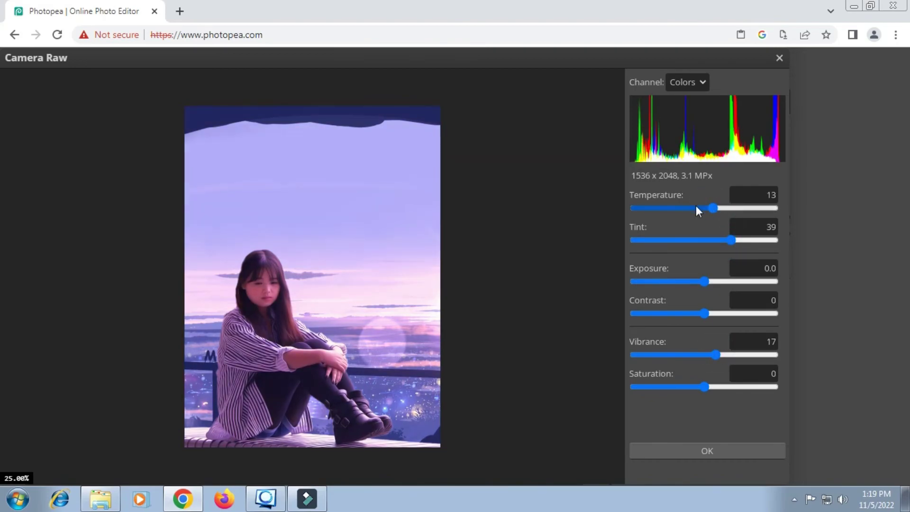
left_click(723, 208)
left_click(730, 240)
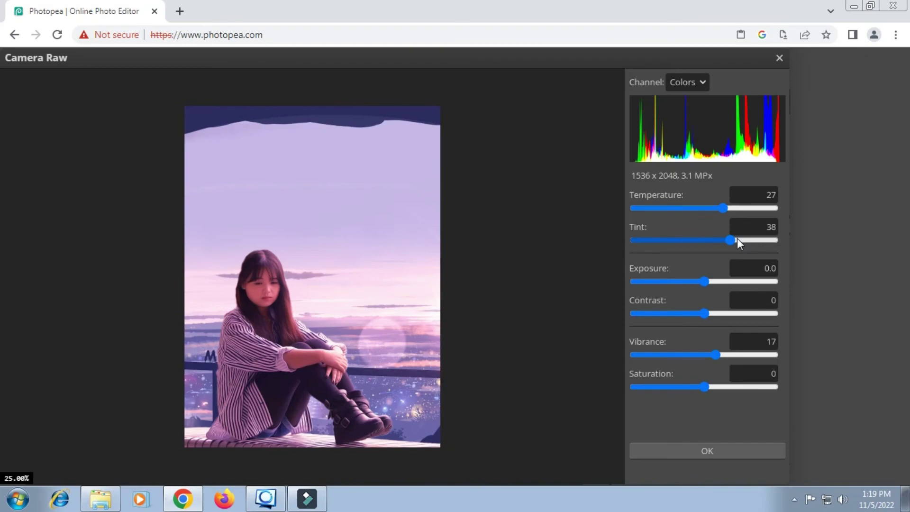
left_click(704, 208)
left_click(733, 240)
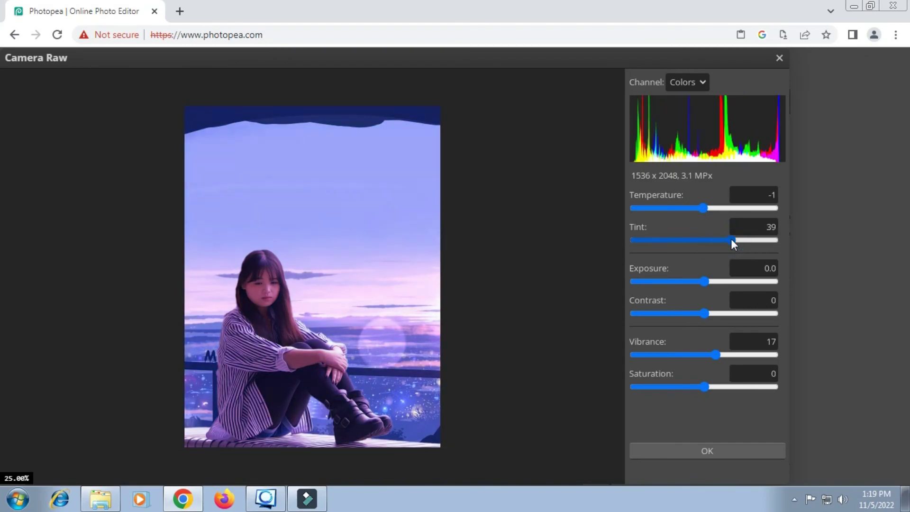
scroll(315, 301, "up", 2)
scroll(325, 305, "down", 2)
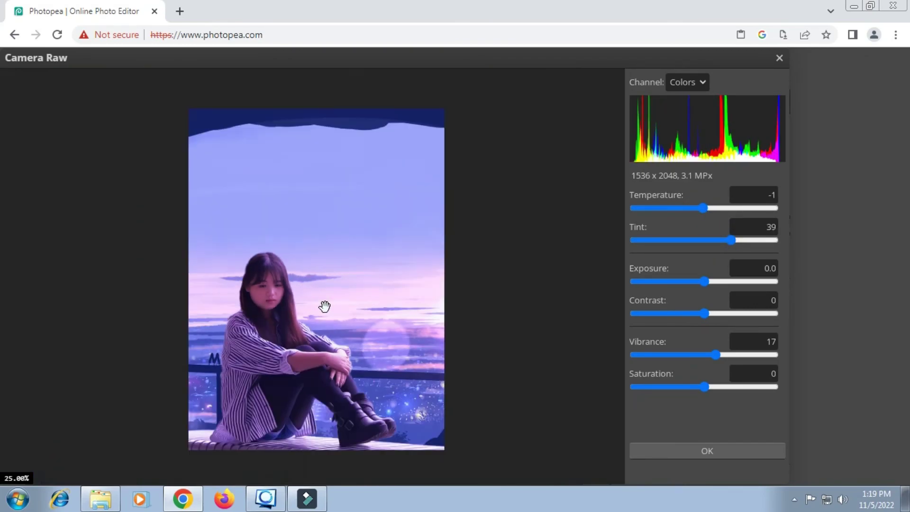
- Set Exposure -0.3, Contrast 1, Temperature 9 and Tint 49, then apply Camera Raw
left_click(699, 281)
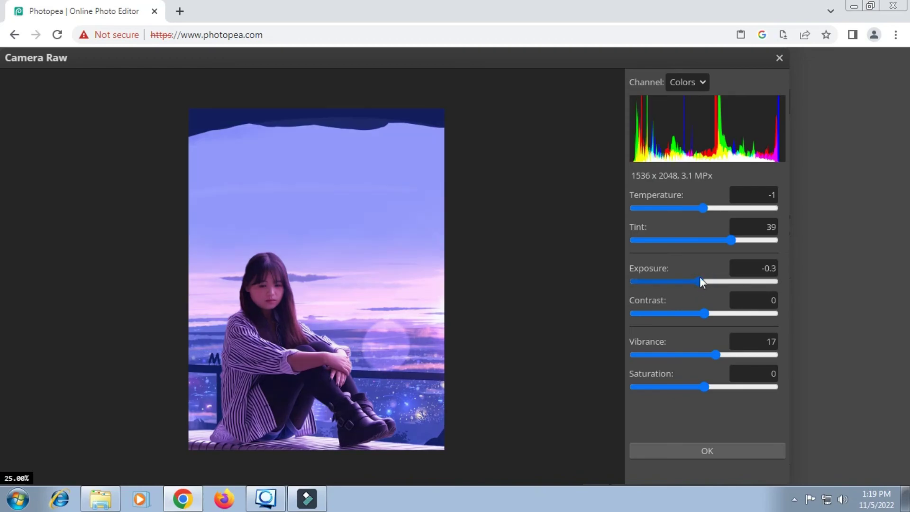
scroll(305, 258, "up", 1)
scroll(277, 314, "down", 1)
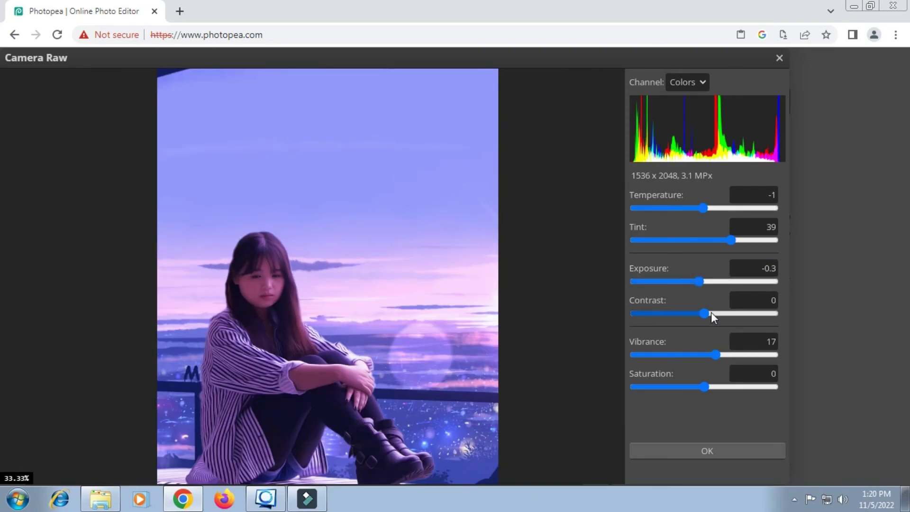
left_click_drag(712, 312, 705, 315)
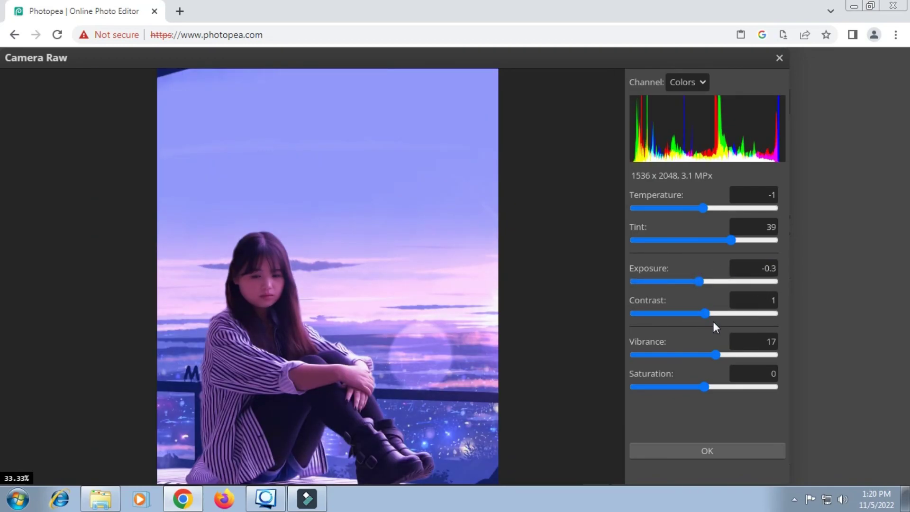
left_click(711, 208)
left_click(738, 239)
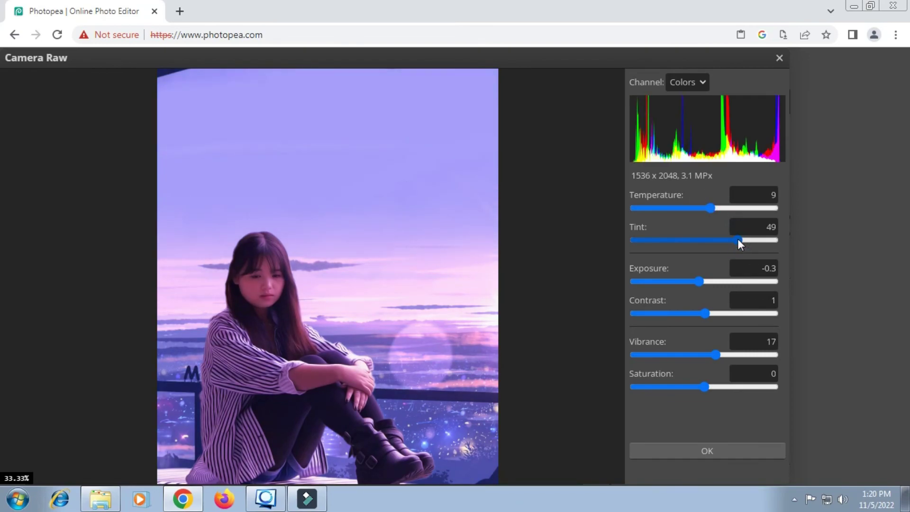
scroll(108, 318, "down", 2)
scroll(8, 329, "up", 1)
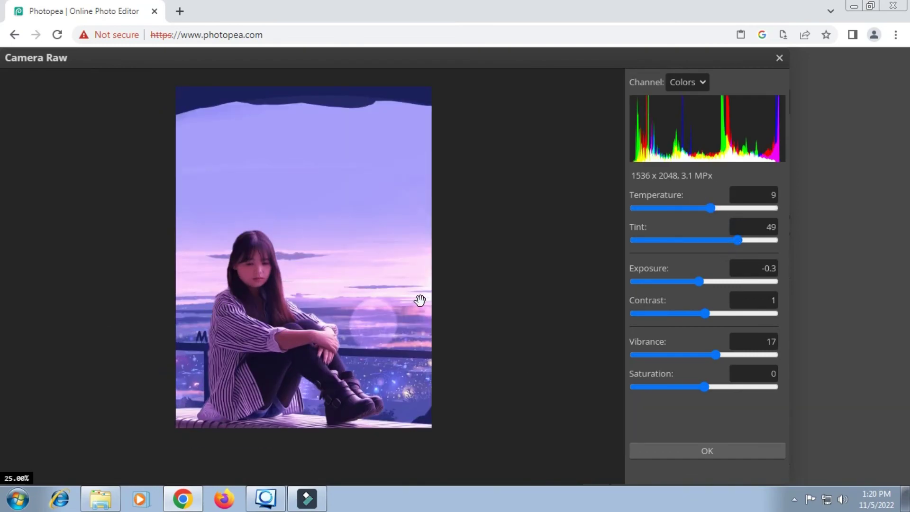
left_click(696, 455)
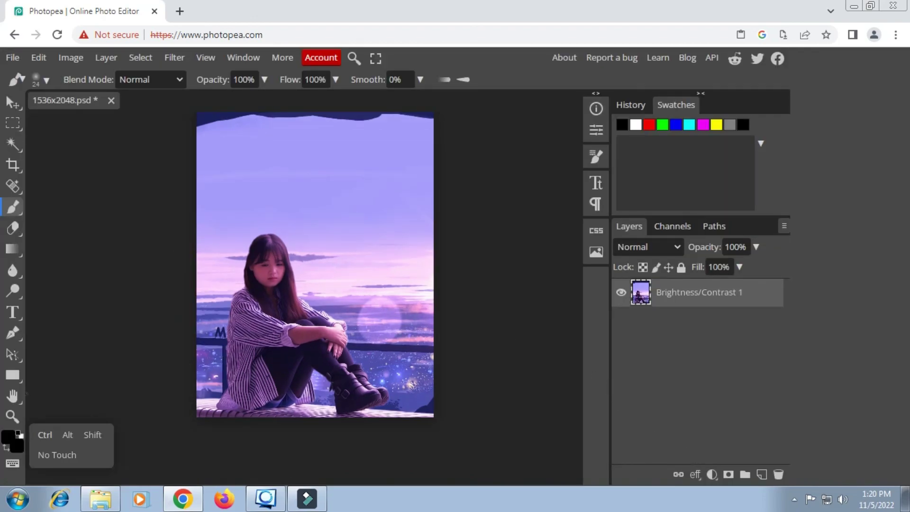
- Export the 1536x2048 image as JPG with quality dragged to 100%
left_click(18, 58)
mouse_move(37, 252)
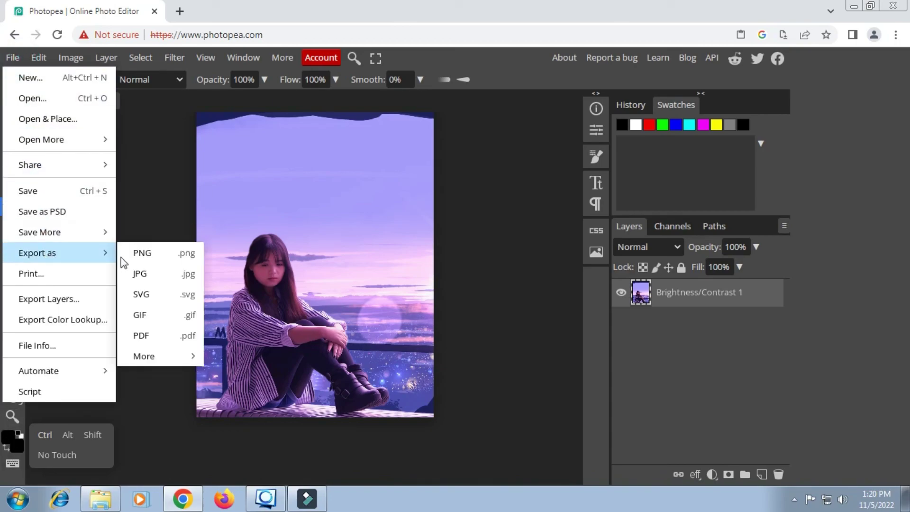
left_click(155, 277)
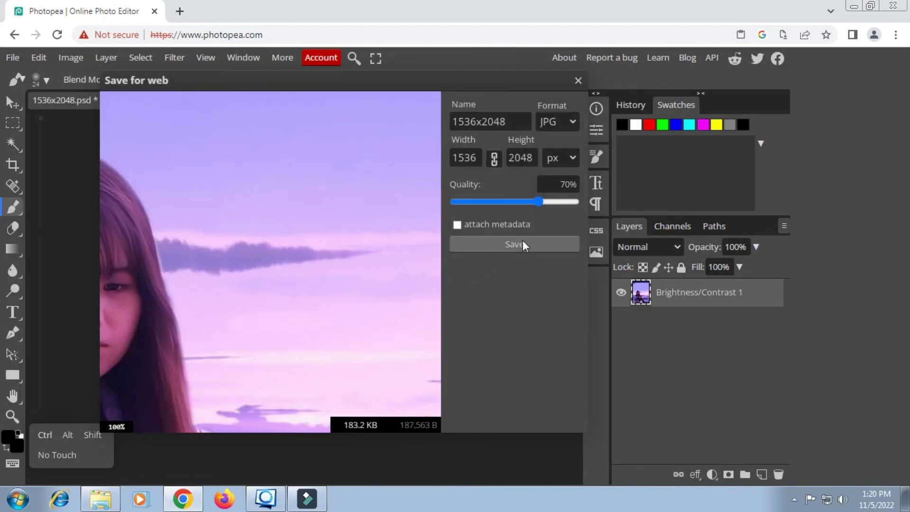
left_click_drag(540, 202, 596, 234)
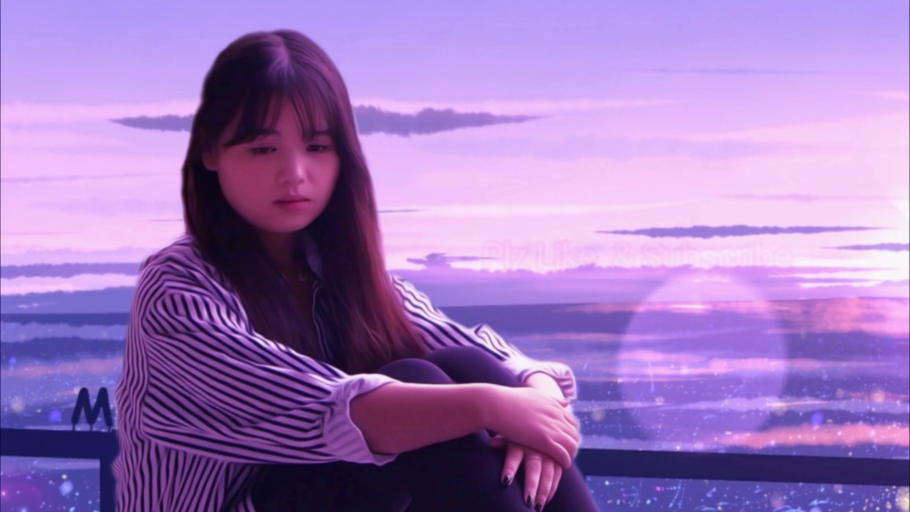